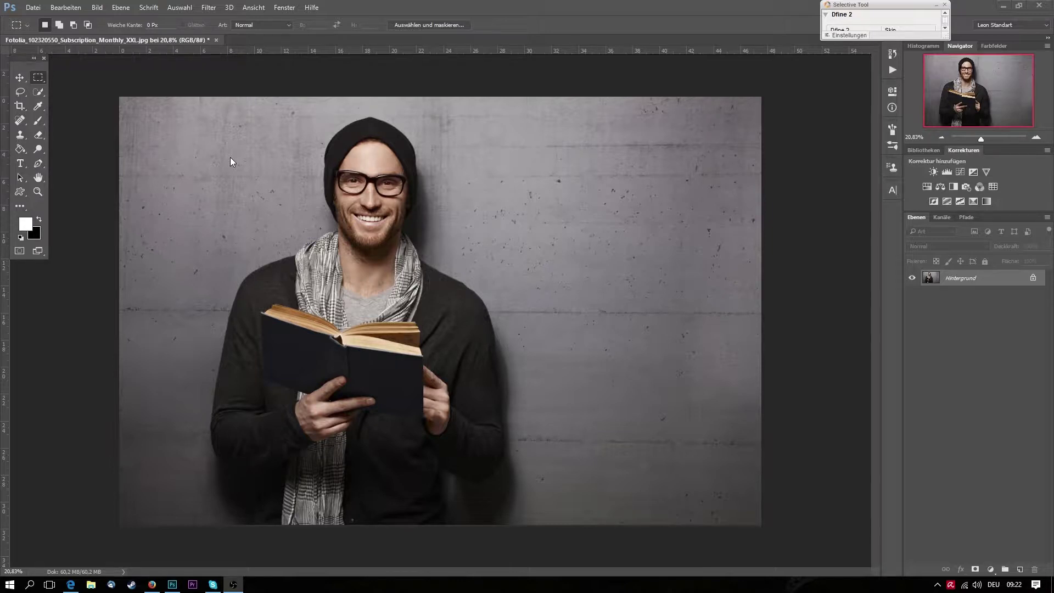
Add a new layer Ebene 1 above the portrait and fill it with white (Weiß)
{"action": "left_click", "coordinate": [1021, 570]}
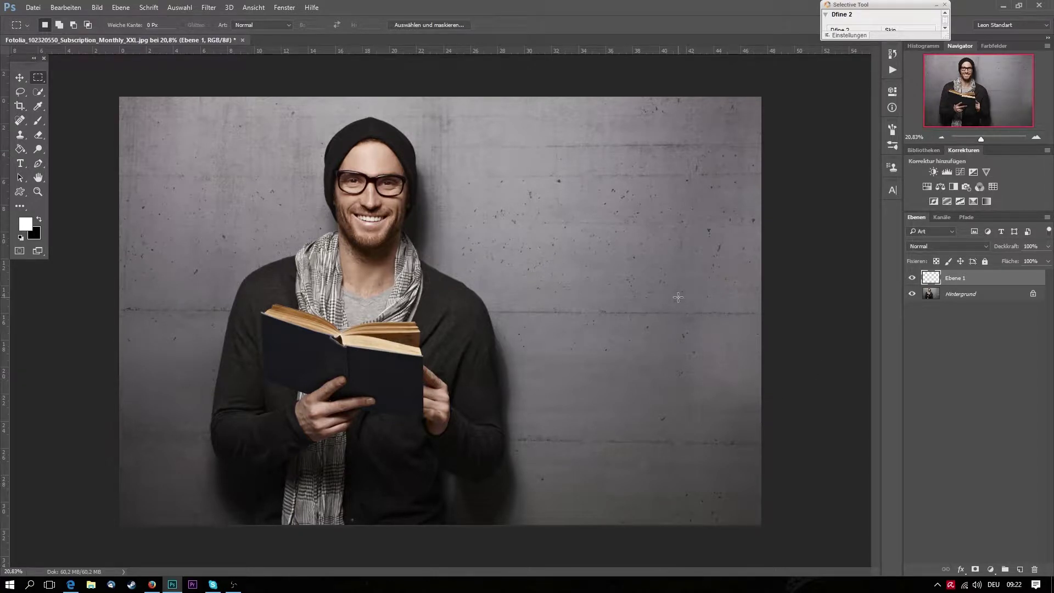
{"action": "key", "text": "shift+F5"}
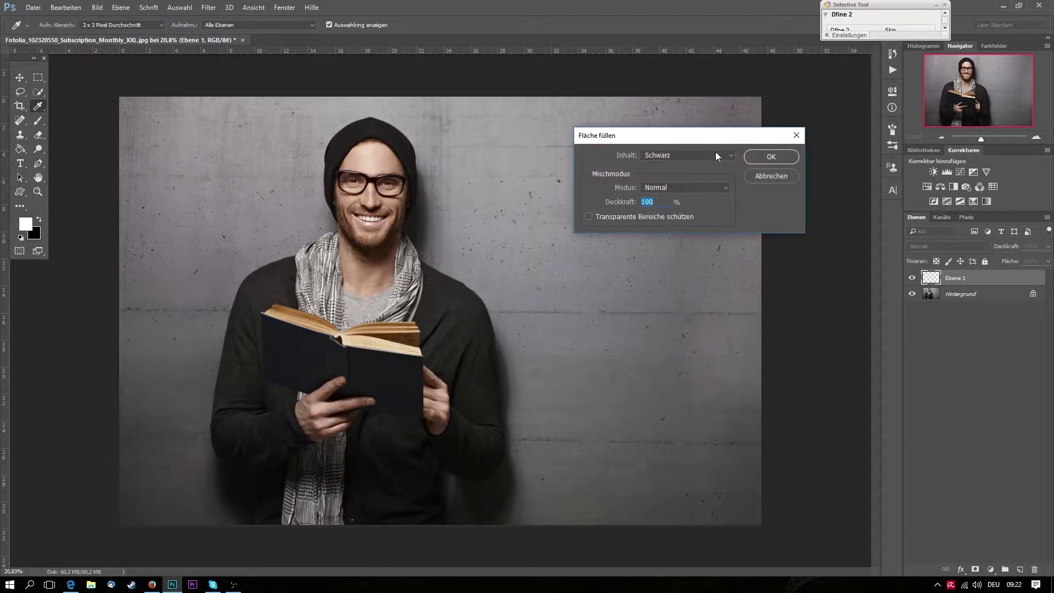
{"action": "left_click", "coordinate": [714, 155]}
{"action": "left_click", "coordinate": [665, 243]}
{"action": "left_click", "coordinate": [775, 154]}
{"action": "key", "text": "m"}
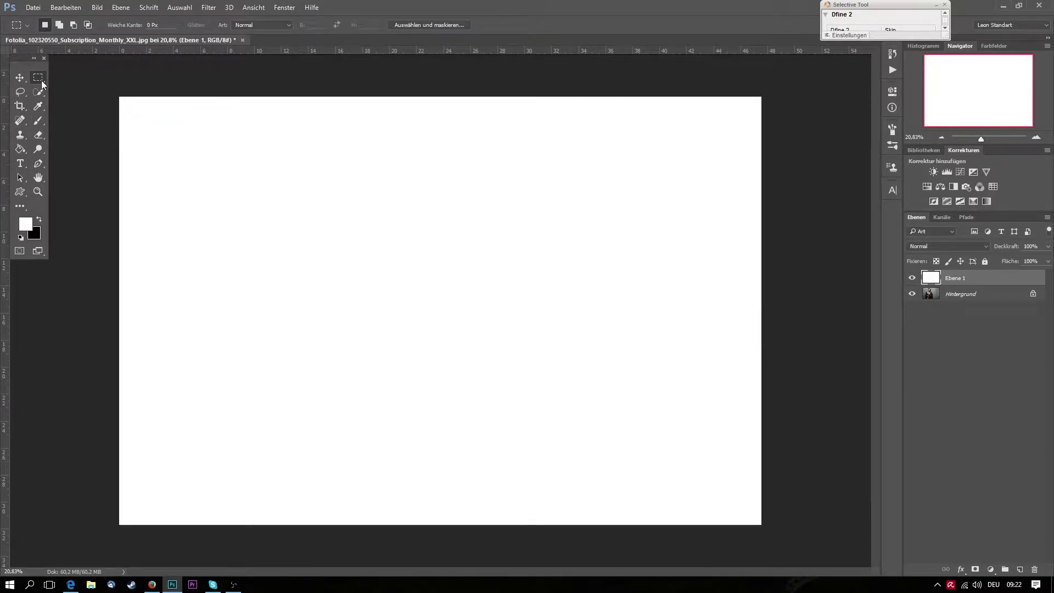
Select a small rectangle near the top-left and fill it black (Schwarz) on new layer Ebene 2
{"action": "left_click_drag", "start_coordinate": [140, 141], "coordinate": [214, 205]}
{"action": "left_click", "coordinate": [1021, 570]}
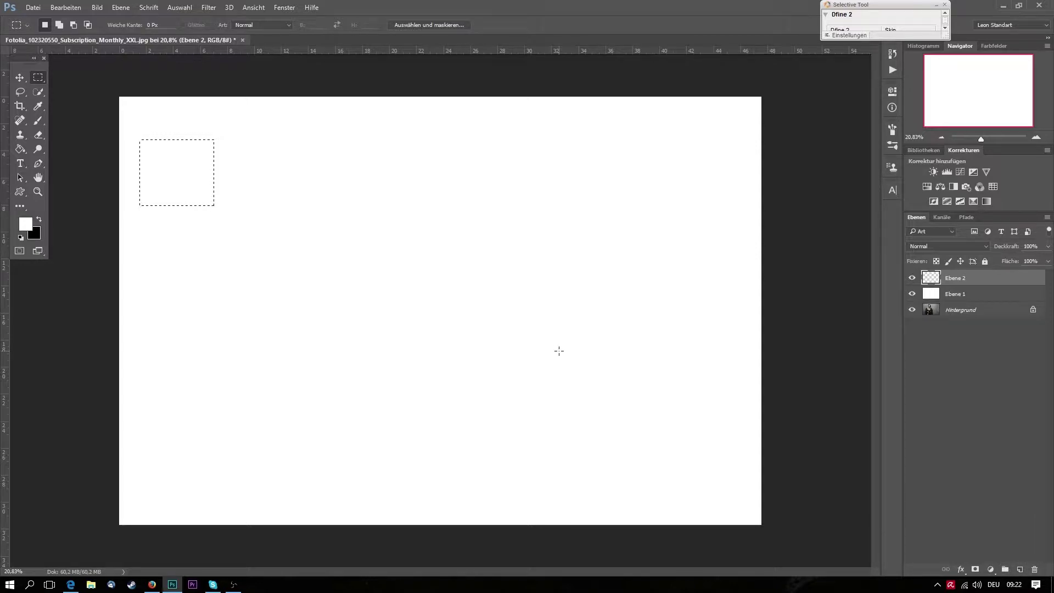
{"action": "key", "text": "i"}
{"action": "key", "text": "shift+F5"}
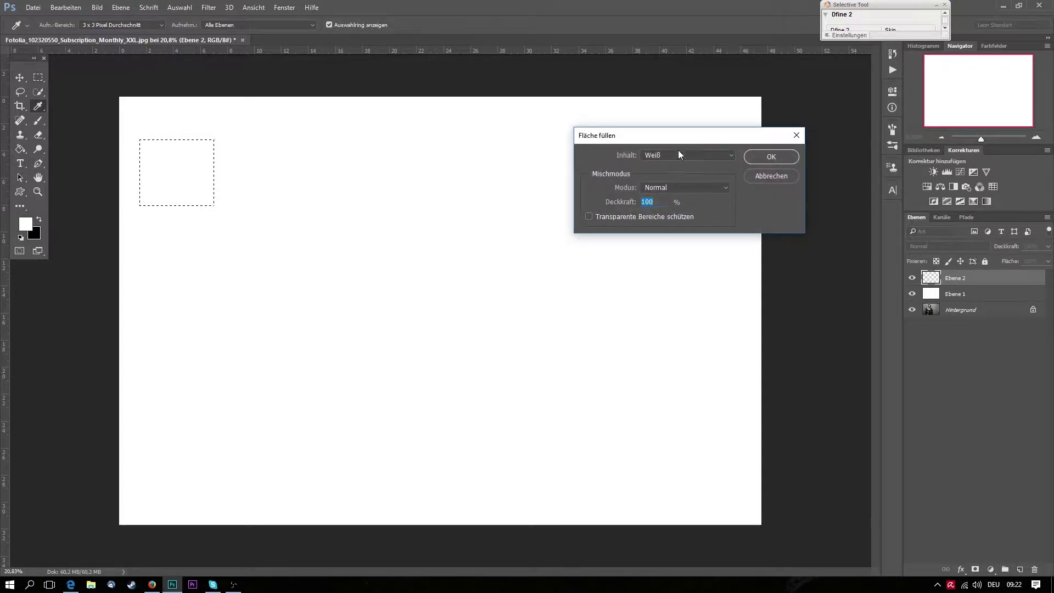
{"action": "left_click", "coordinate": [678, 155]}
{"action": "left_click", "coordinate": [687, 228]}
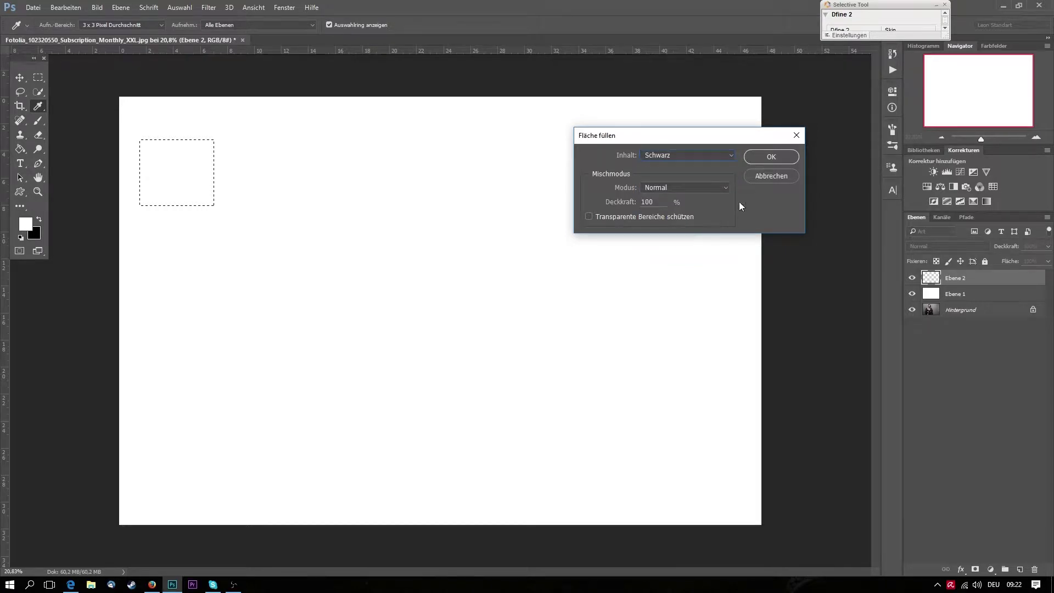
{"action": "left_click", "coordinate": [772, 156]}
{"action": "key", "text": "m"}
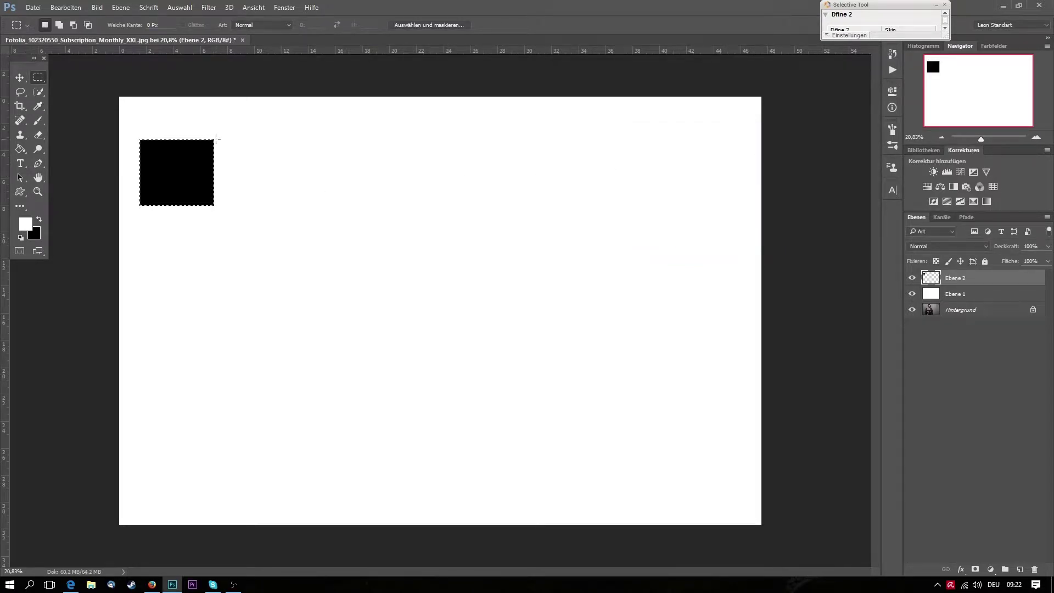
{"action": "left_click", "coordinate": [191, 156]}
Duplicate the black square and move the copies right into a row of four
{"action": "key", "text": "ctrl+j"}
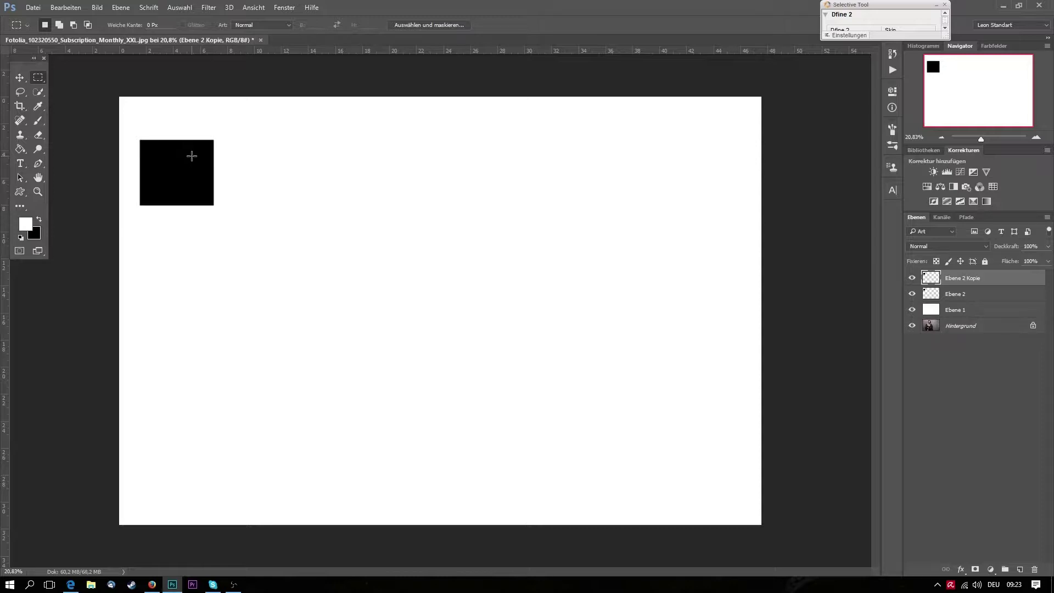
{"action": "key", "text": "v"}
{"action": "left_click_drag", "start_coordinate": [194, 159], "coordinate": [301, 164]}
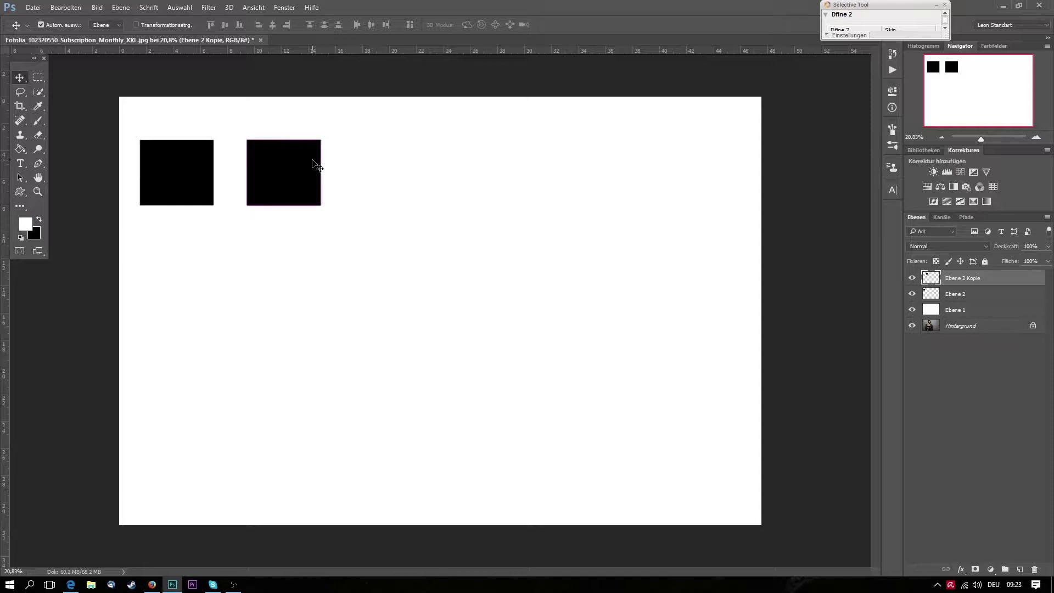
{"action": "key", "text": "ctrl+j"}
{"action": "key", "text": "ctrl+j"}
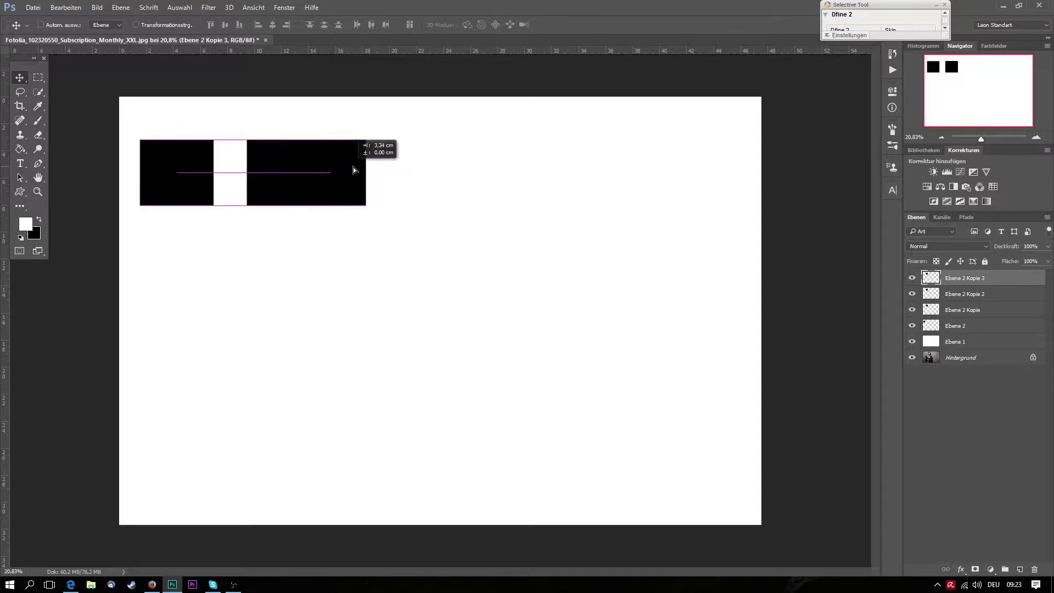
{"action": "left_click_drag", "start_coordinate": [311, 164], "coordinate": [406, 167]}
{"action": "left_click_drag", "start_coordinate": [272, 175], "coordinate": [294, 176]}
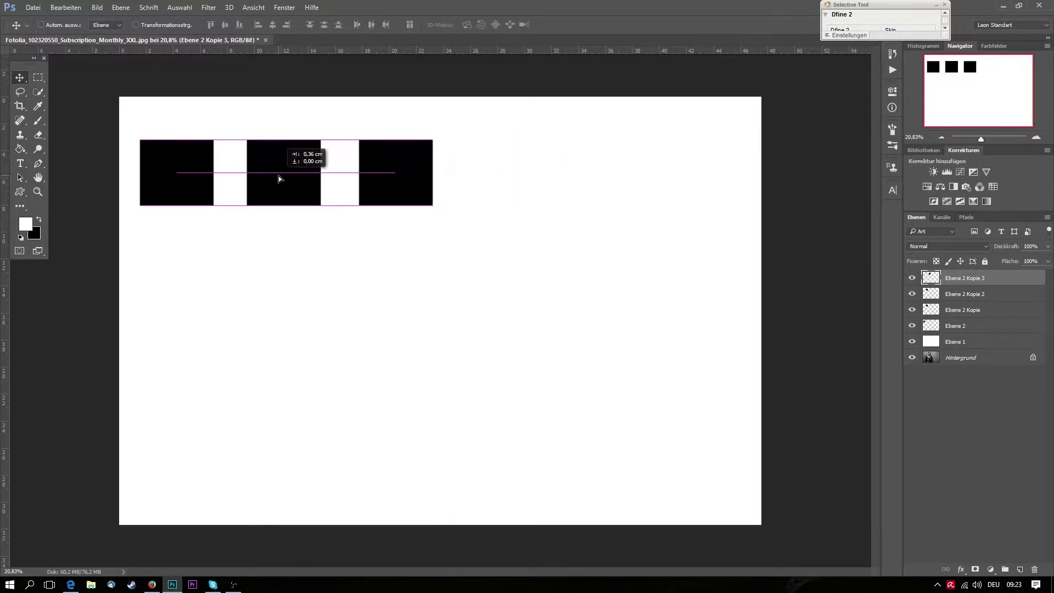
{"action": "left_click_drag", "start_coordinate": [294, 176], "coordinate": [556, 174]}
Select the three copied square layers together in the Layers panel
{"action": "left_click", "coordinate": [956, 293]}
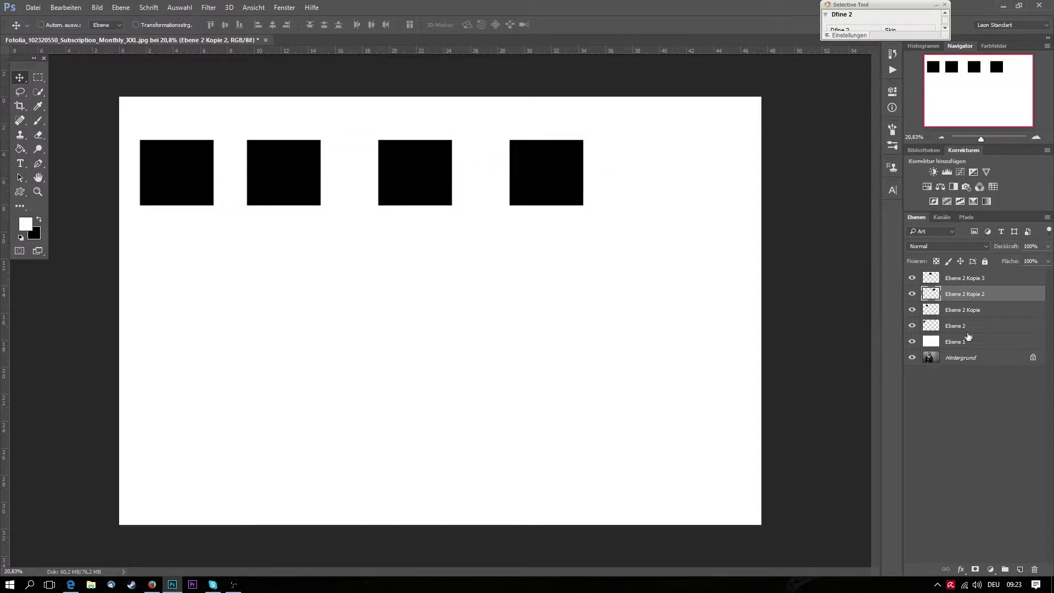
{"action": "left_click", "coordinate": [978, 312]}
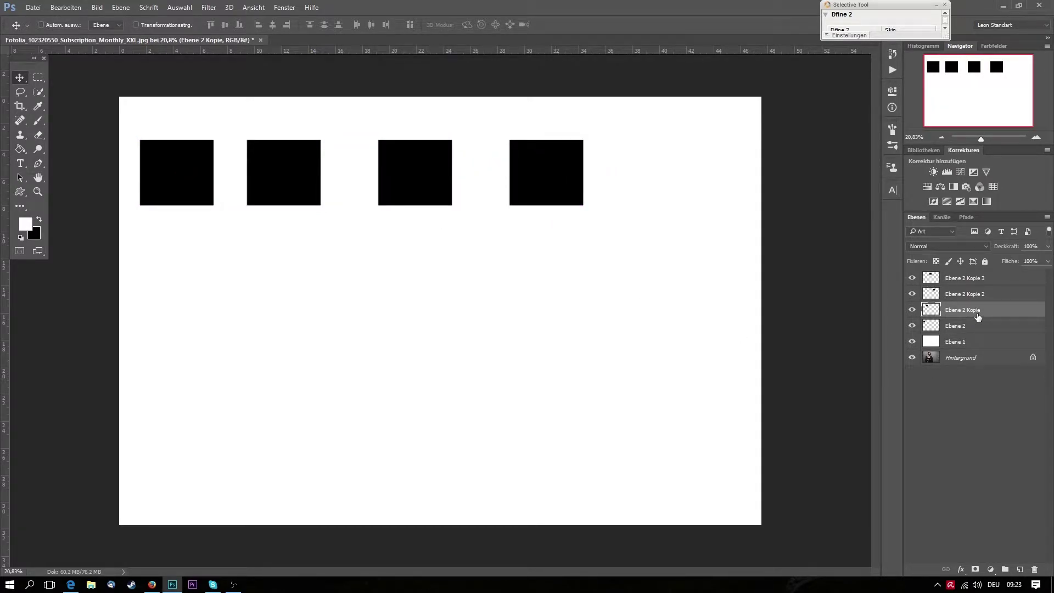
{"action": "left_click", "coordinate": [991, 282], "text": "shift"}
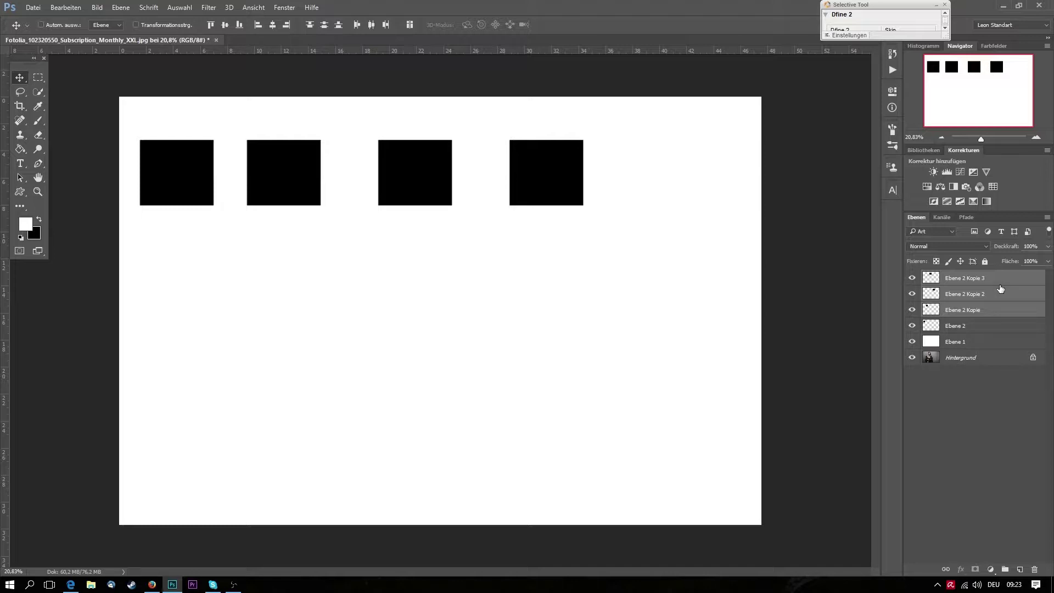
Delete the three copies and transform-copy the square to the right of the original
{"action": "key", "text": "Delete"}
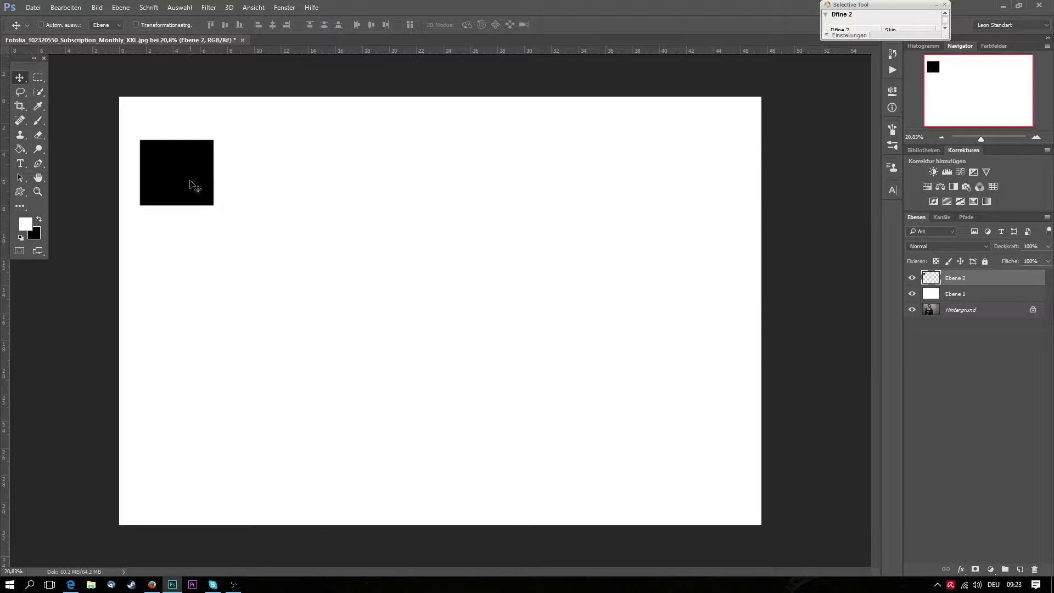
{"action": "key", "text": "ctrl+t"}
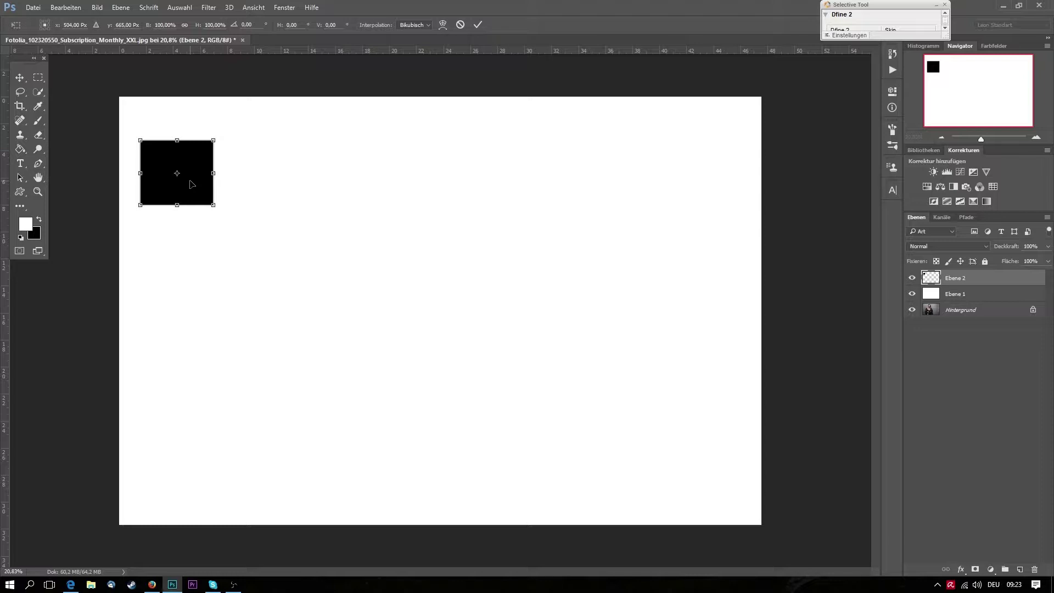
{"action": "left_click_drag", "start_coordinate": [191, 184], "coordinate": [296, 186]}
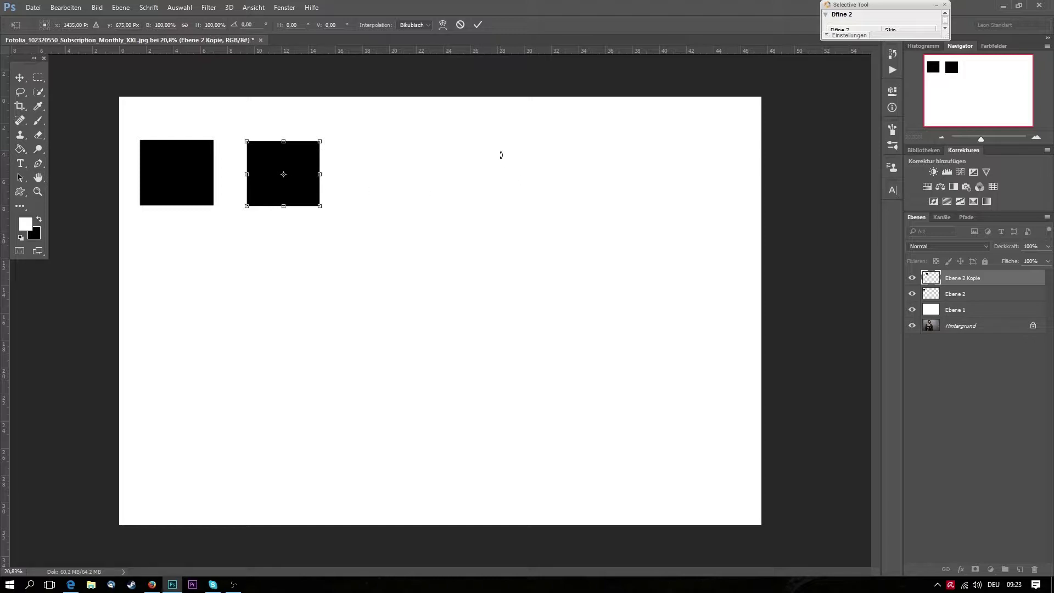
{"action": "left_click", "coordinate": [478, 23]}
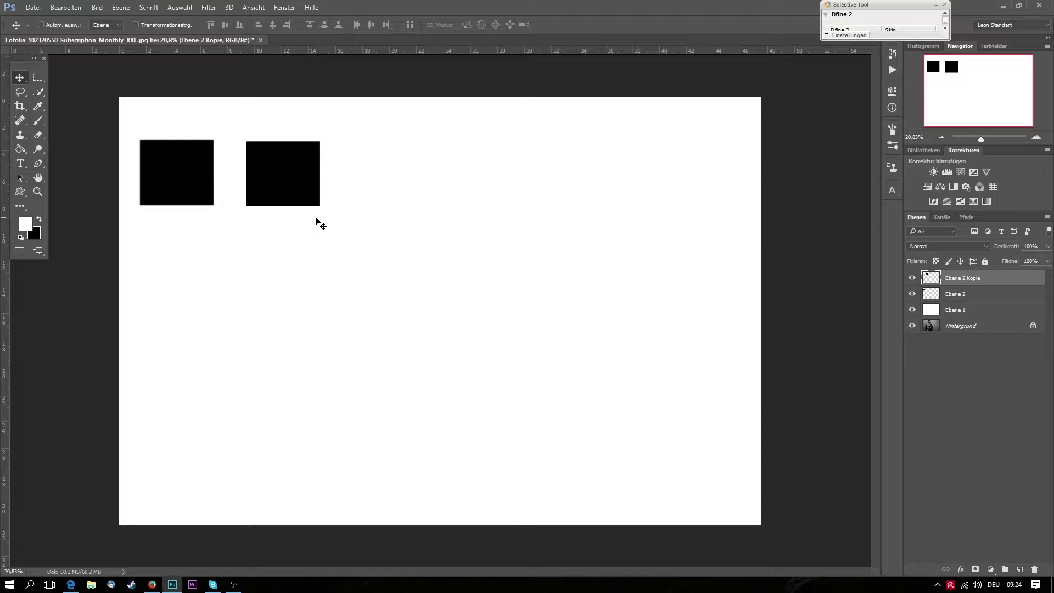
Repeat the transform-copy twice to add more evenly spaced squares
{"action": "key", "text": "ctrl"}
{"action": "key", "text": "ctrl+alt+shift+t"}
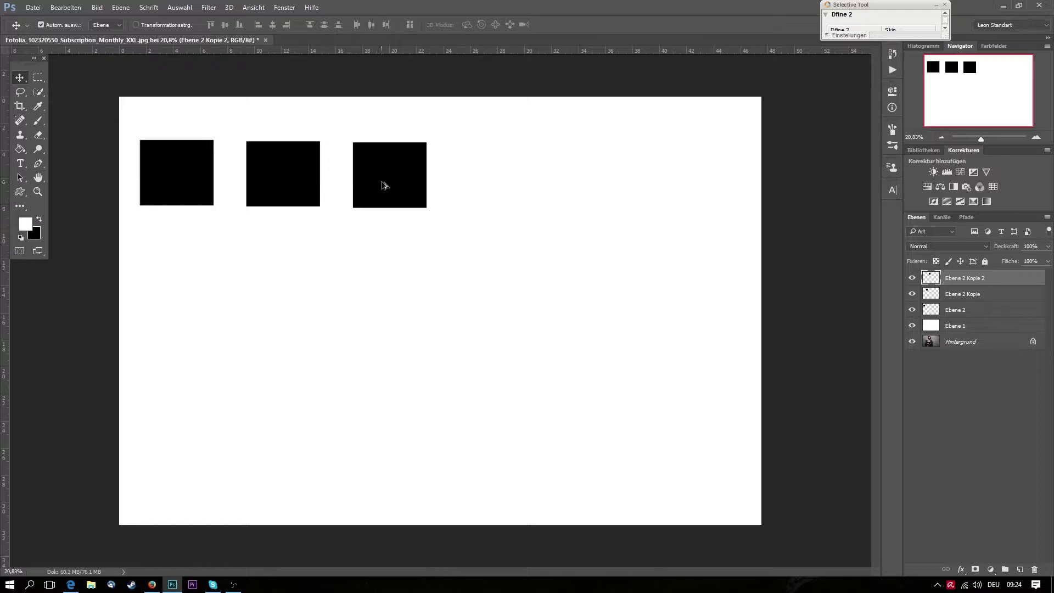
{"action": "key", "text": "ctrl+alt+shift+t"}
{"action": "key", "text": "ctrl+alt+shift+t"}
{"action": "key", "text": "ctrl+alt+shift+t"}
{"action": "key", "text": "ctrl+alt+shift+t"}
{"action": "key", "text": "ctrl+alt+shift+t"}
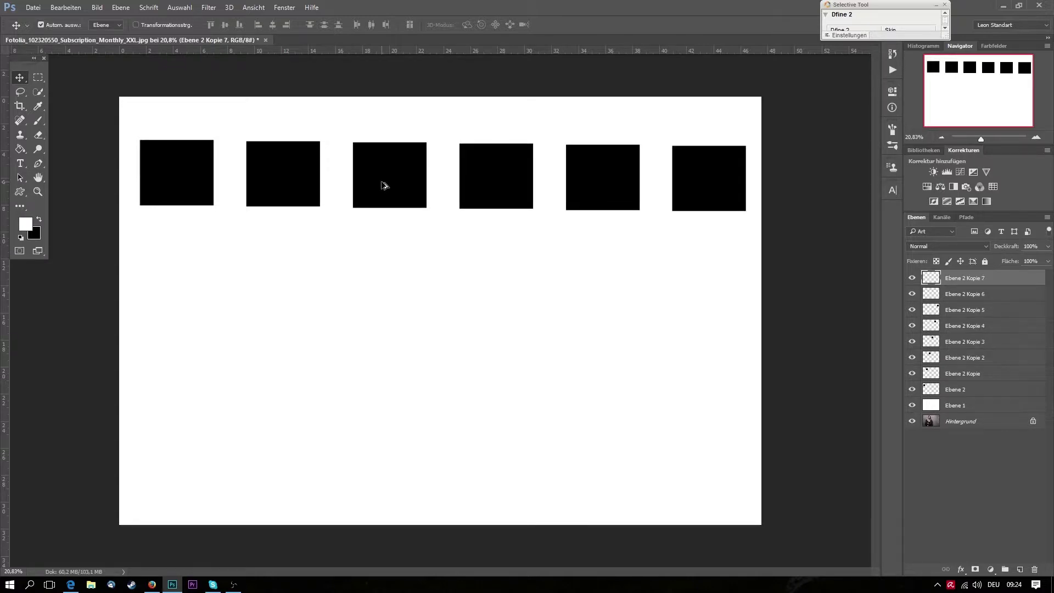
Try merging the square layers (Ebenen reduzieren), undo it, then delete the copy layers
{"action": "left_click", "coordinate": [971, 391], "text": "shift"}
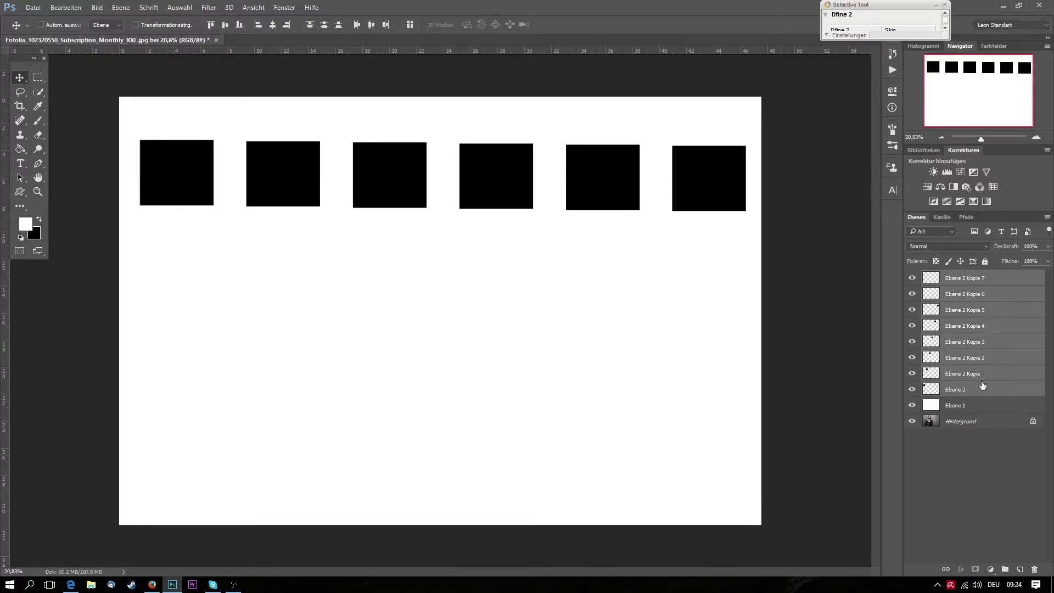
{"action": "right_click", "coordinate": [983, 386]}
{"action": "left_click", "coordinate": [940, 407]}
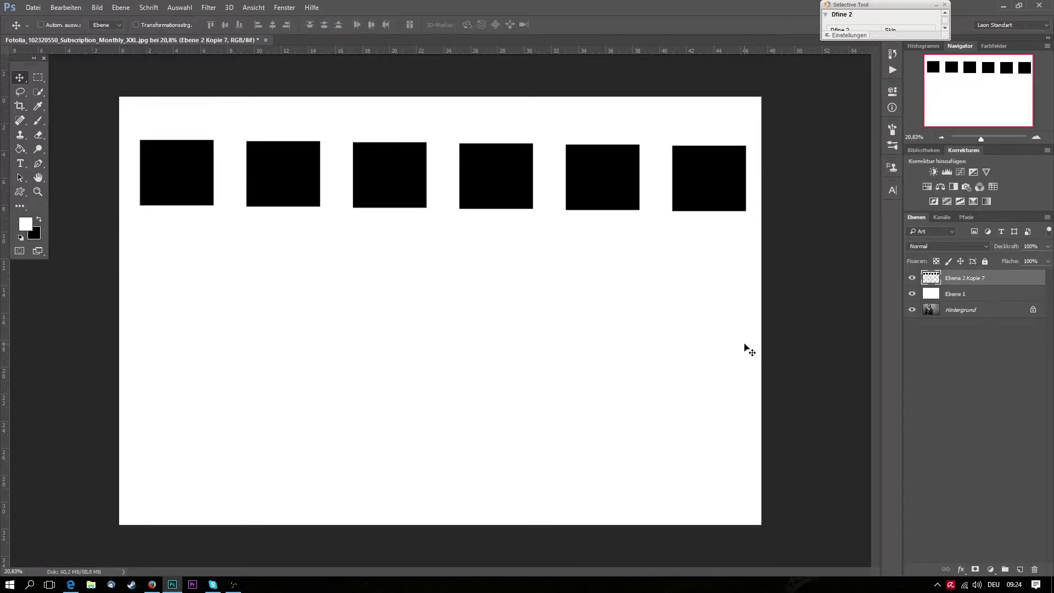
{"action": "key", "text": "ctrl"}
{"action": "key", "text": "ctrl+z"}
{"action": "left_click", "coordinate": [996, 373], "text": "shift"}
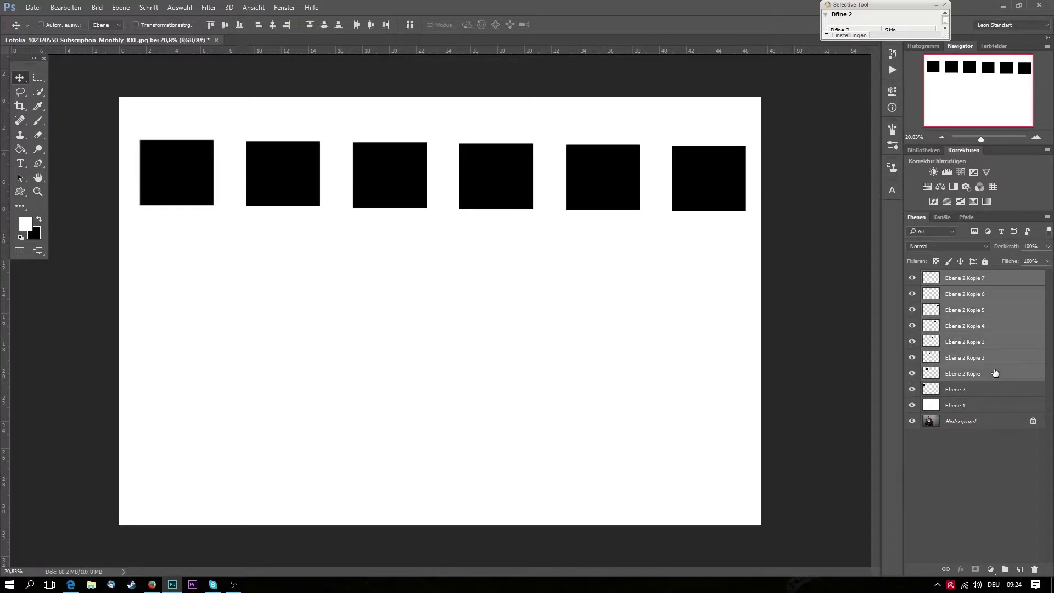
{"action": "key", "text": "Delete"}
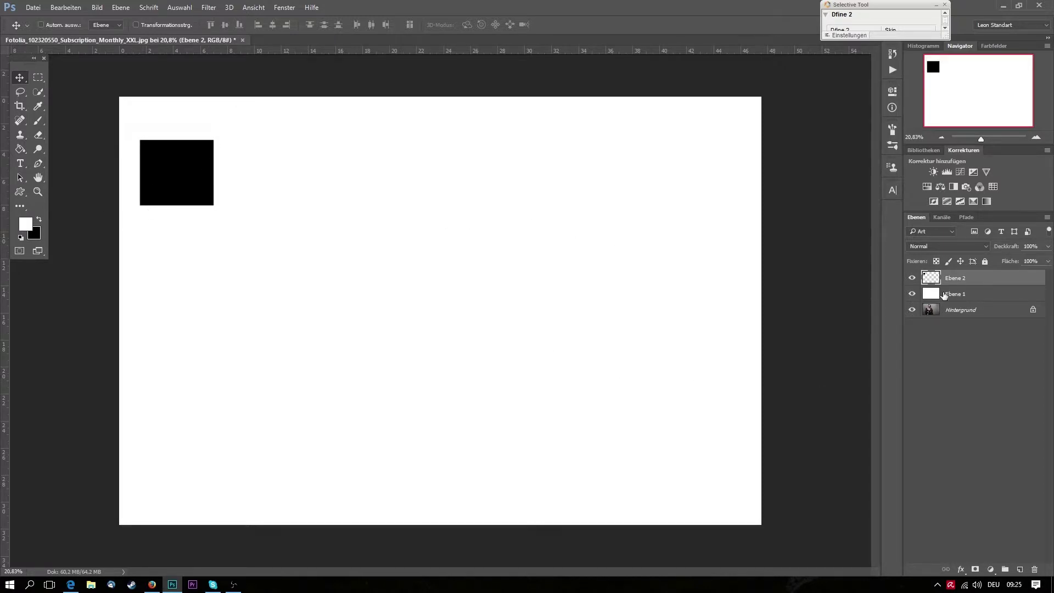
Load the black square as a selection and transform-copy it to the right
{"action": "key", "text": "ctrl"}
{"action": "left_click", "coordinate": [932, 279], "text": "ctrl"}
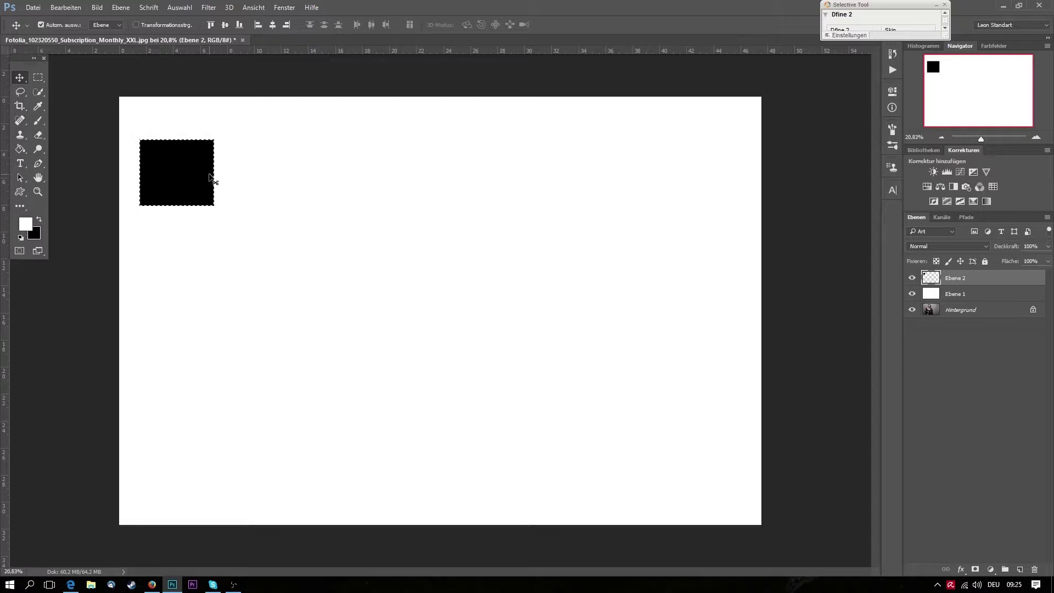
{"action": "key", "text": "ctrl+t"}
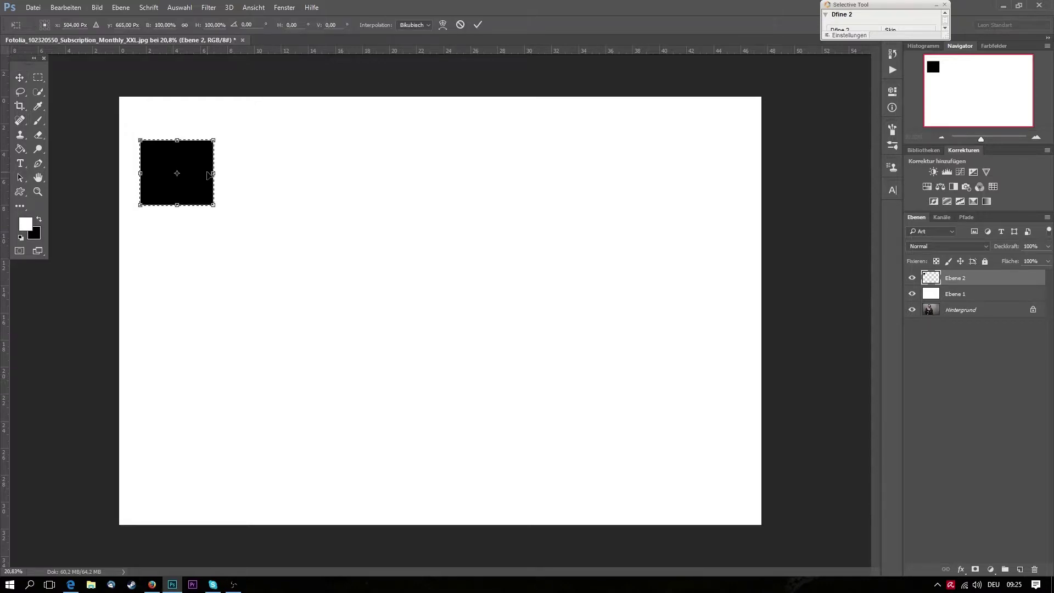
{"action": "left_click_drag", "start_coordinate": [208, 173], "coordinate": [315, 169]}
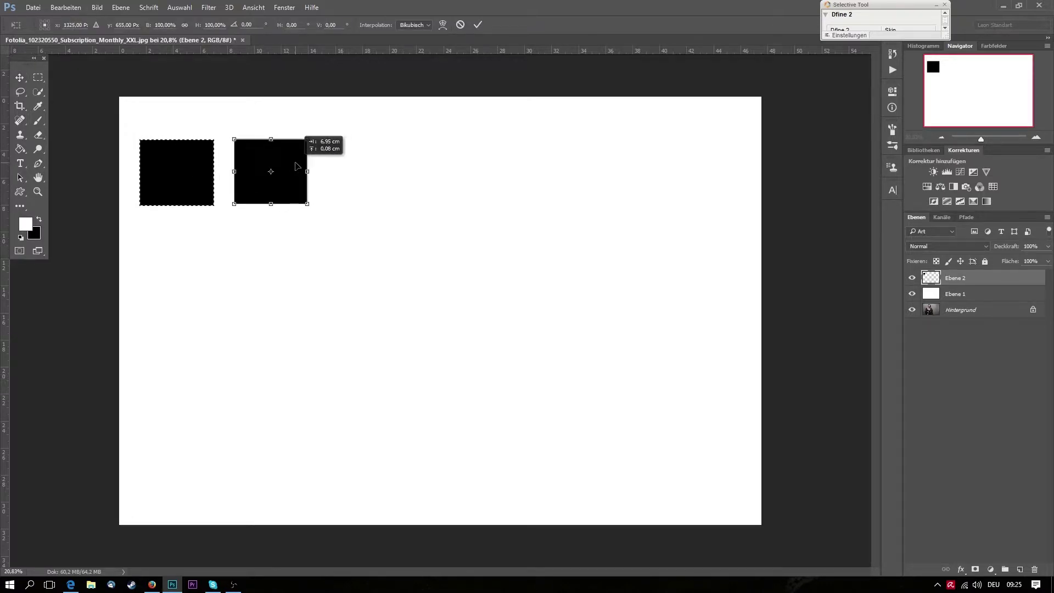
{"action": "left_click", "coordinate": [478, 25]}
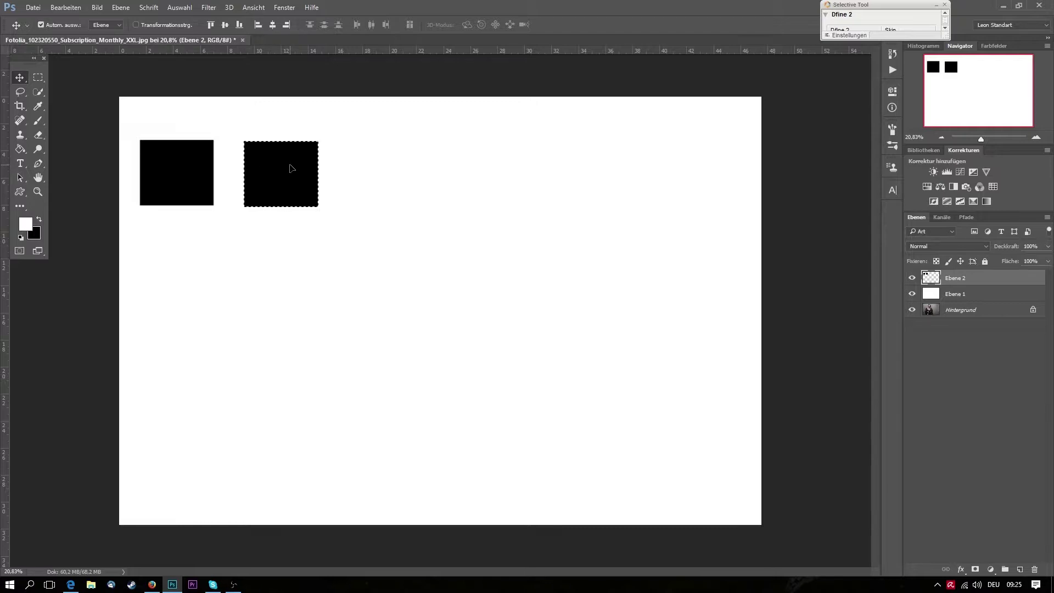
Repeat the copy twice, undo the last one, and delete the Ebene 2 layer
{"action": "key", "text": "ctrl+shift+alt+t"}
{"action": "key", "text": "ctrl+shift+alt+t"}
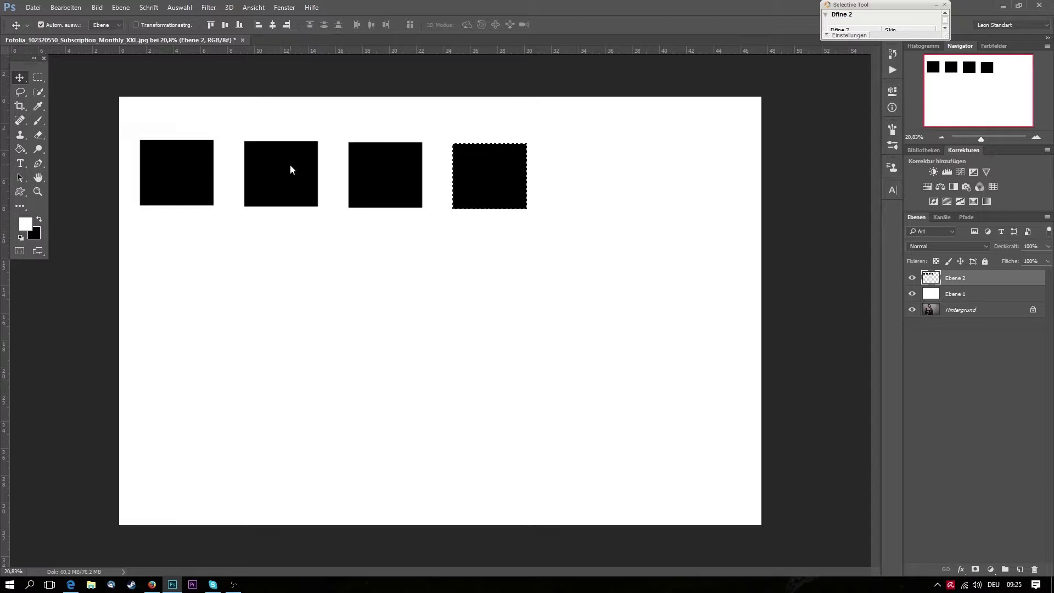
{"action": "key", "text": "ctrl+shift+alt+t"}
{"action": "key", "text": "ctrl+shift+alt+t"}
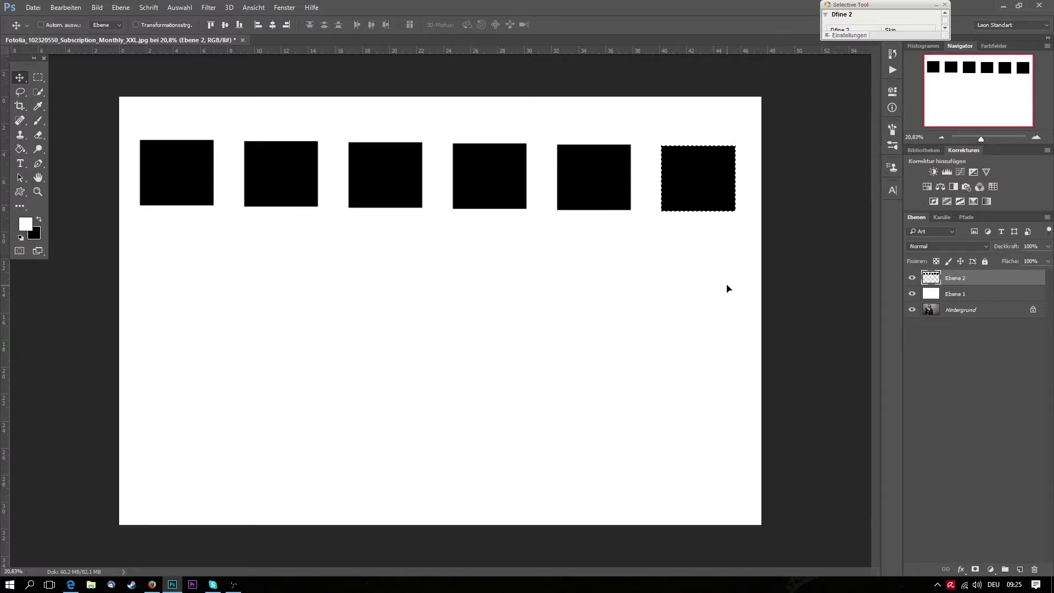
{"action": "key", "text": "ctrl+z"}
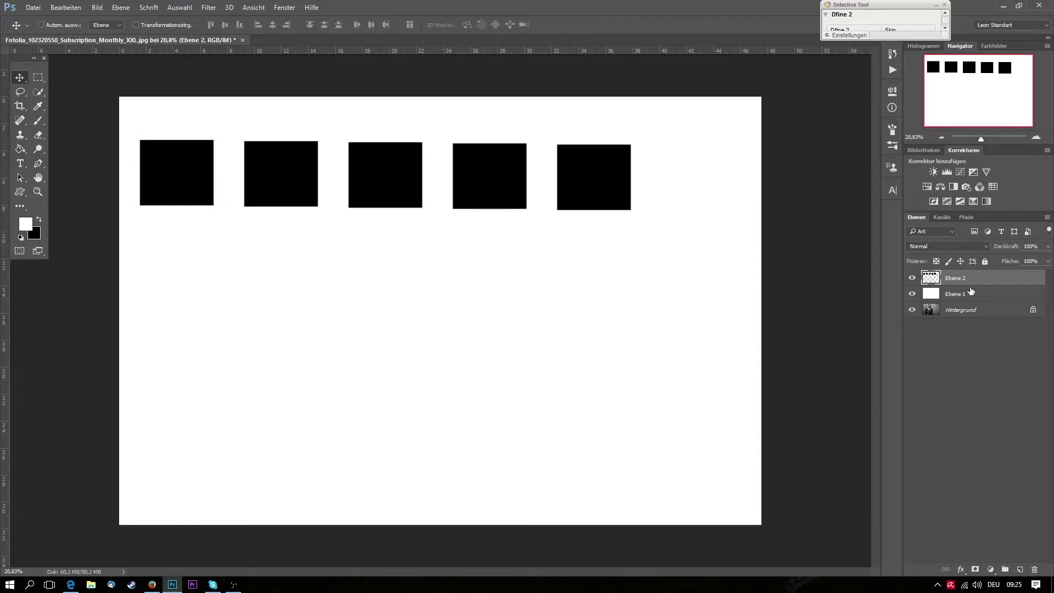
{"action": "key", "text": "Delete"}
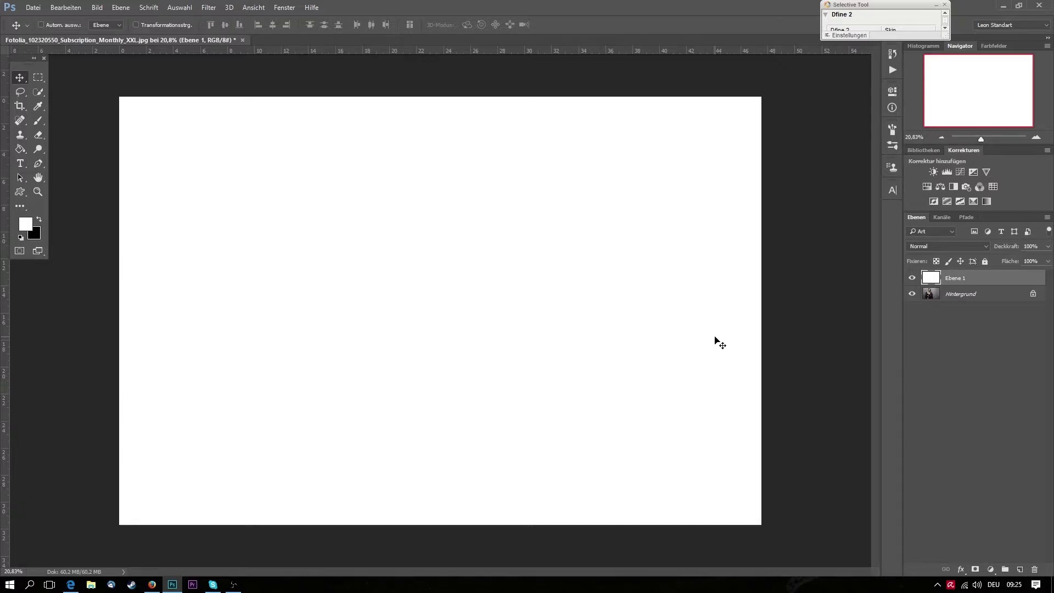
Fill a tall narrow rectangle near the top-left with black
{"action": "left_click", "coordinate": [38, 77]}
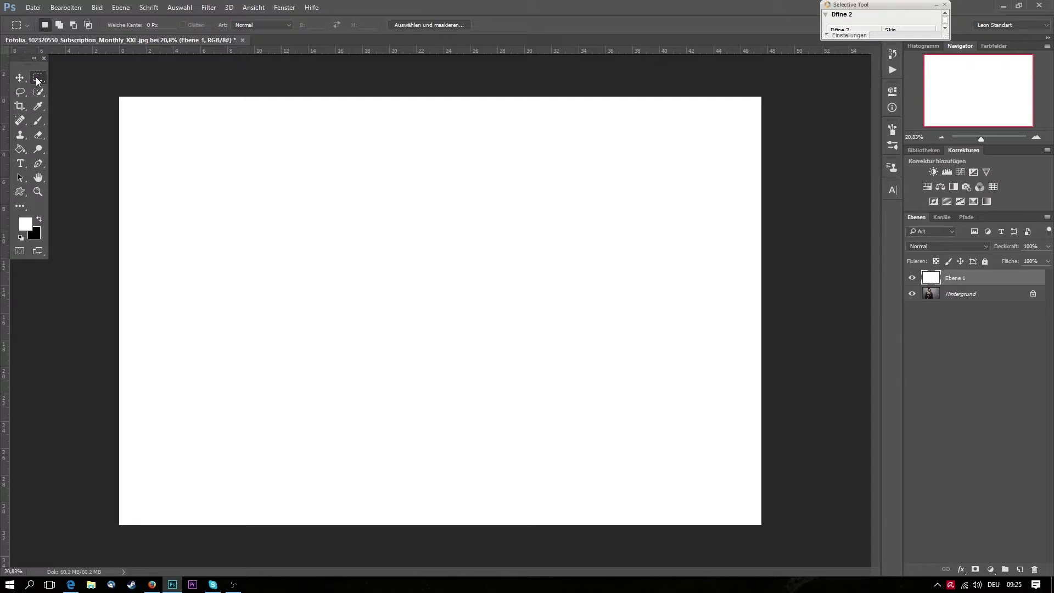
{"action": "left_click_drag", "start_coordinate": [150, 123], "coordinate": [178, 278]}
{"action": "key", "text": "i"}
{"action": "key", "text": "shift+F5"}
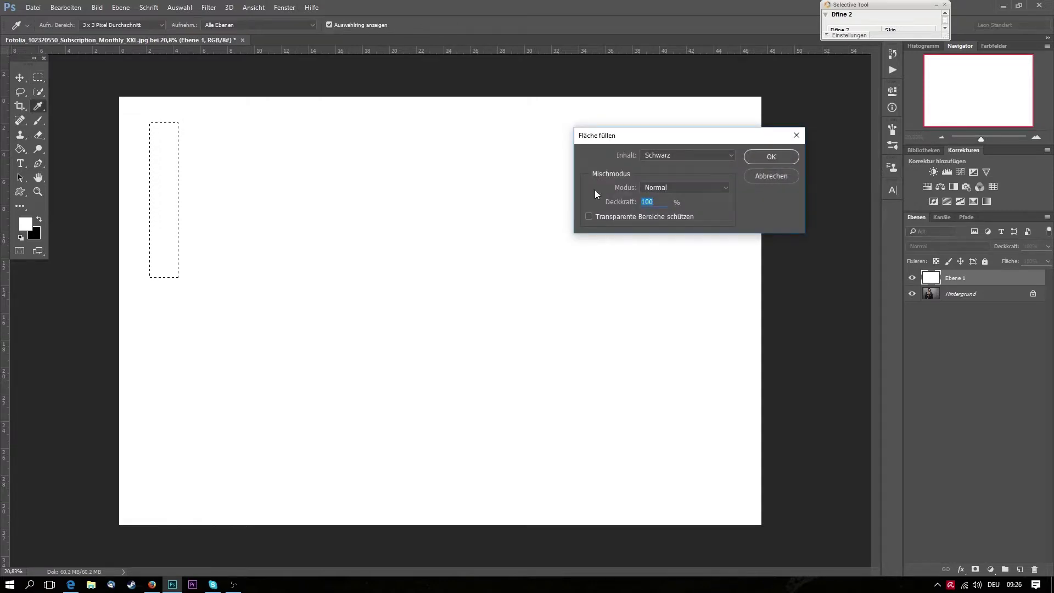
{"action": "left_click", "coordinate": [780, 159]}
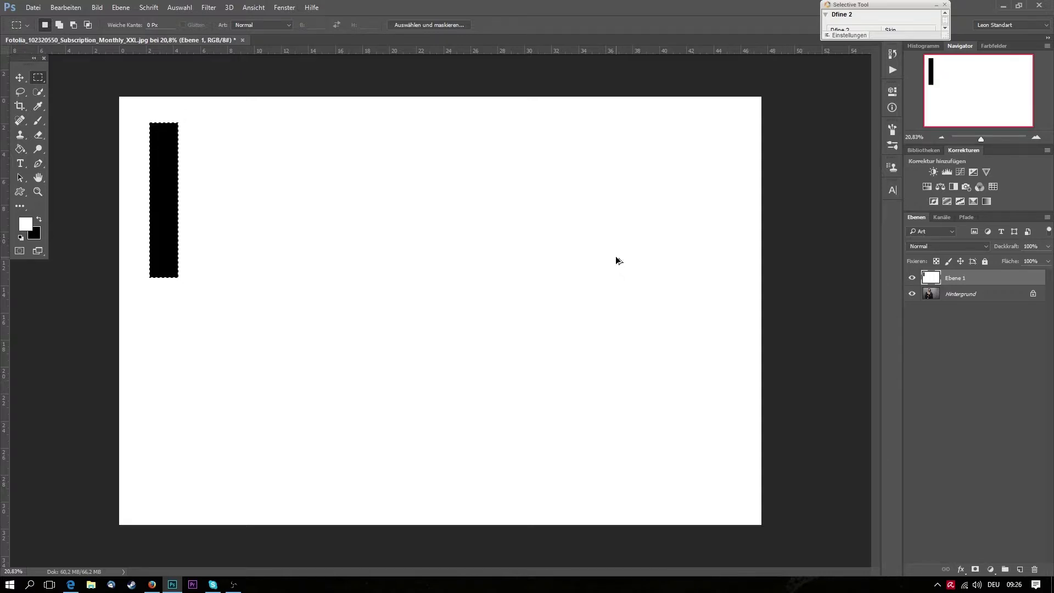
Transform a copy of the bar: move it right, rotate about 19 degrees, shrink slightly
{"action": "key", "text": "ctrl+t"}
{"action": "left_click_drag", "start_coordinate": [168, 182], "coordinate": [208, 190]}
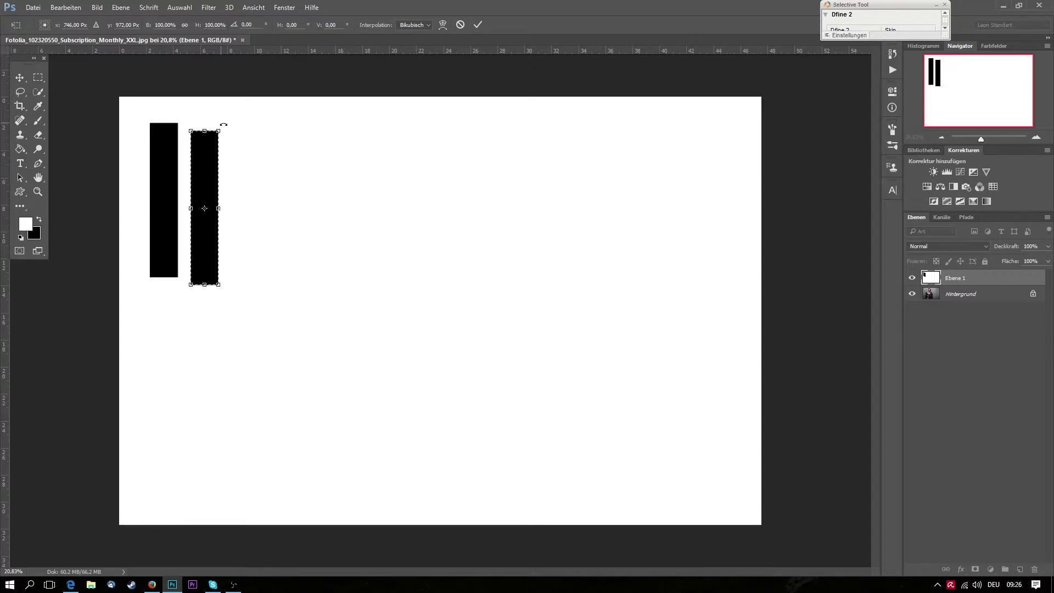
{"action": "mouse_move", "coordinate": [222, 123]}
{"action": "left_mouse_down"}
{"action": "mouse_move", "coordinate": [227, 217]}
{"action": "mouse_move", "coordinate": [211, 209]}
{"action": "left_mouse_up"}
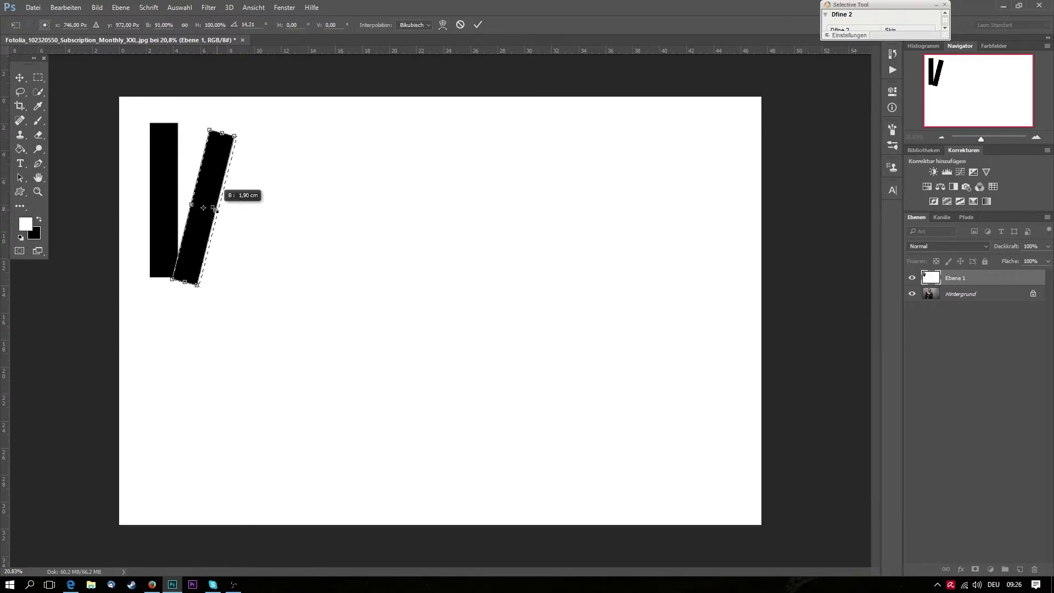
{"action": "left_click_drag", "start_coordinate": [230, 135], "coordinate": [225, 148]}
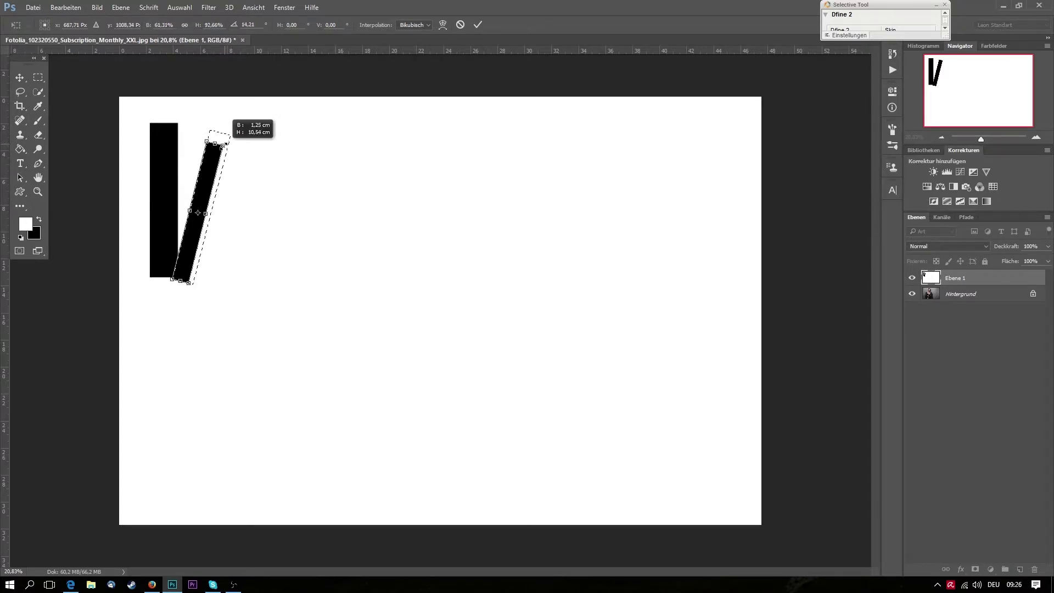
{"action": "left_click_drag", "start_coordinate": [209, 188], "coordinate": [217, 187]}
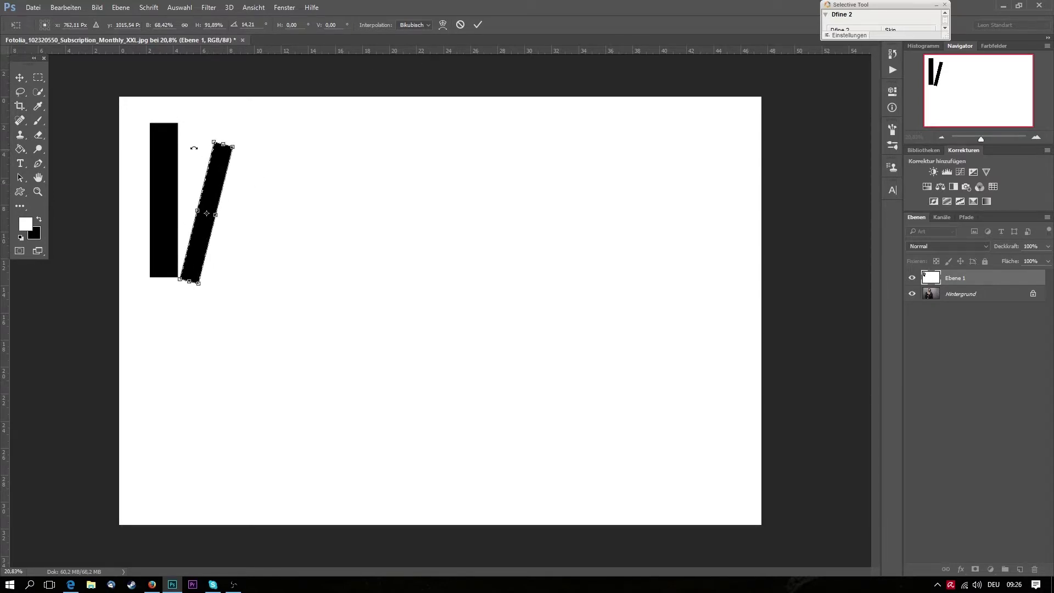
{"action": "left_click_drag", "start_coordinate": [243, 141], "coordinate": [248, 144]}
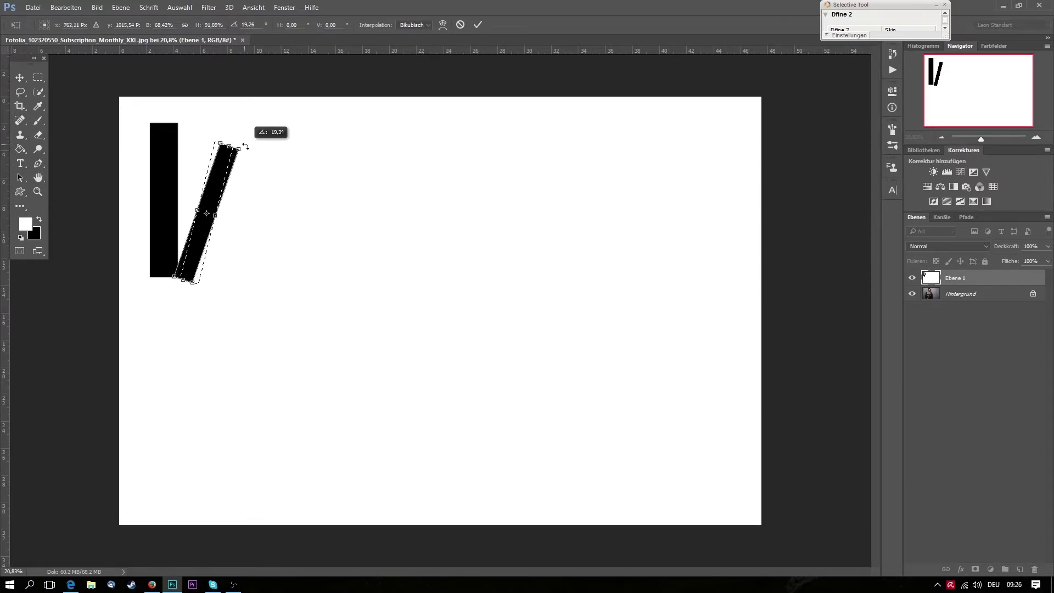
{"action": "left_click_drag", "start_coordinate": [205, 231], "coordinate": [208, 232]}
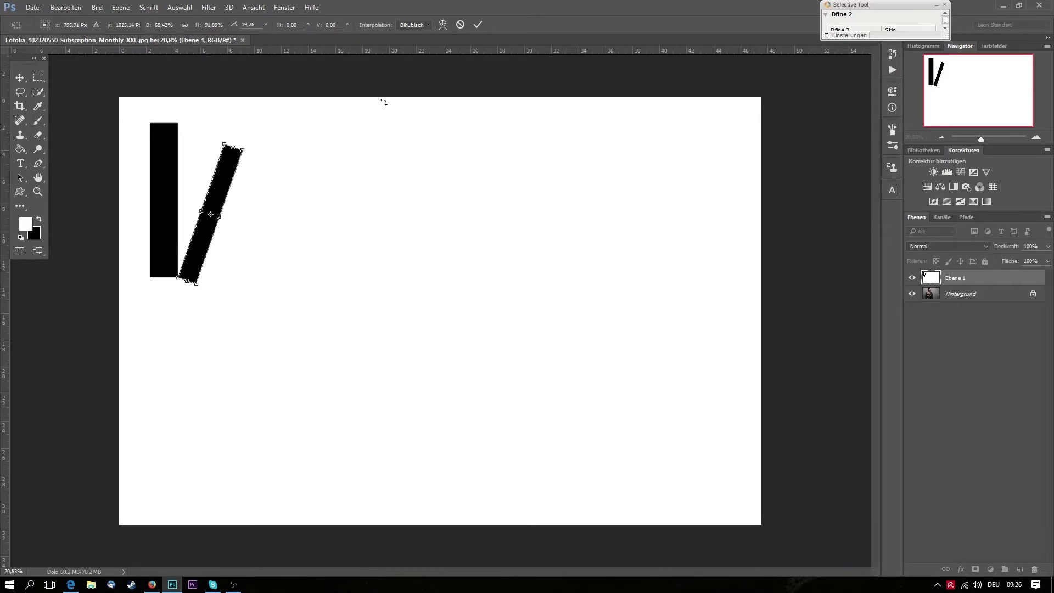
{"action": "left_click", "coordinate": [479, 24]}
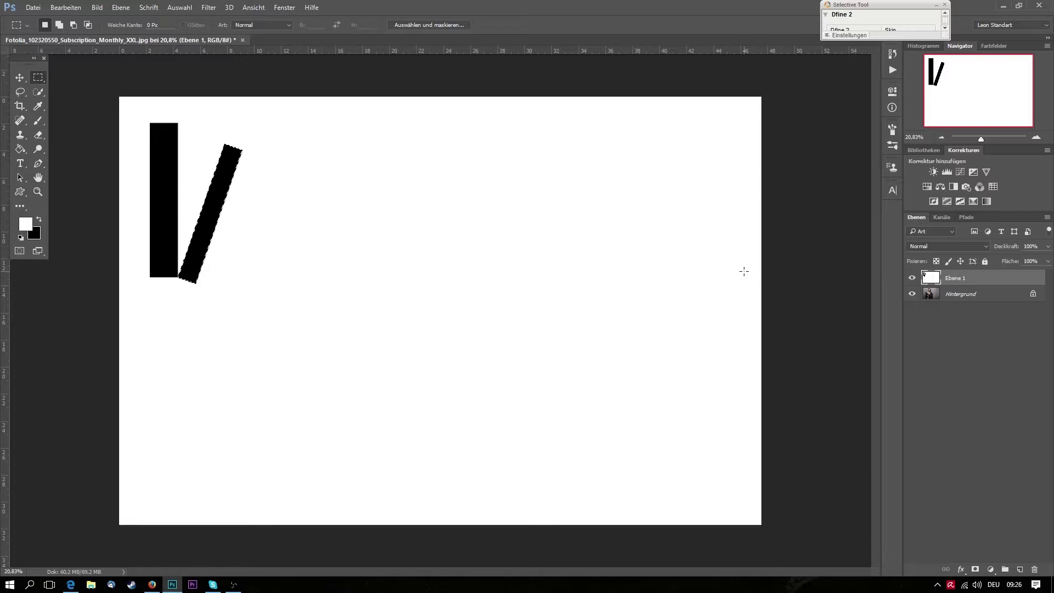
Repeat the rotate-and-shrink copy three times to build the fan of bars
{"action": "key", "text": "shift"}
{"action": "key", "text": "ctrl+shift+alt+t"}
{"action": "key", "text": "ctrl+shift+alt+t"}
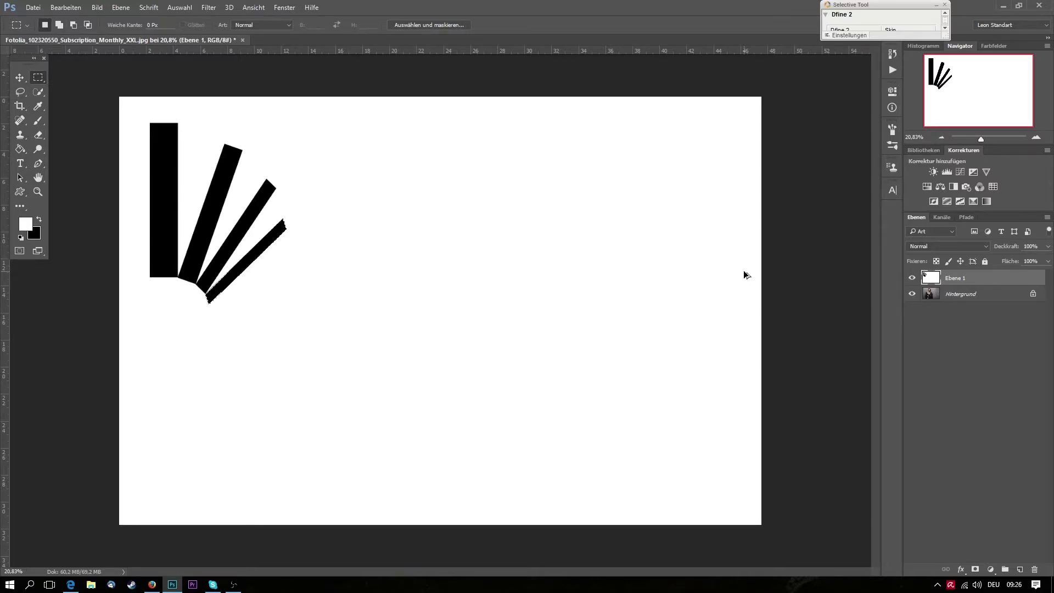
{"action": "key", "text": "ctrl+shift+alt+t"}
{"action": "key", "text": "ctrl+shift+alt+t"}
{"action": "key", "text": "ctrl+shift+alt+t"}
{"action": "key", "text": "ctrl+shift+alt+t"}
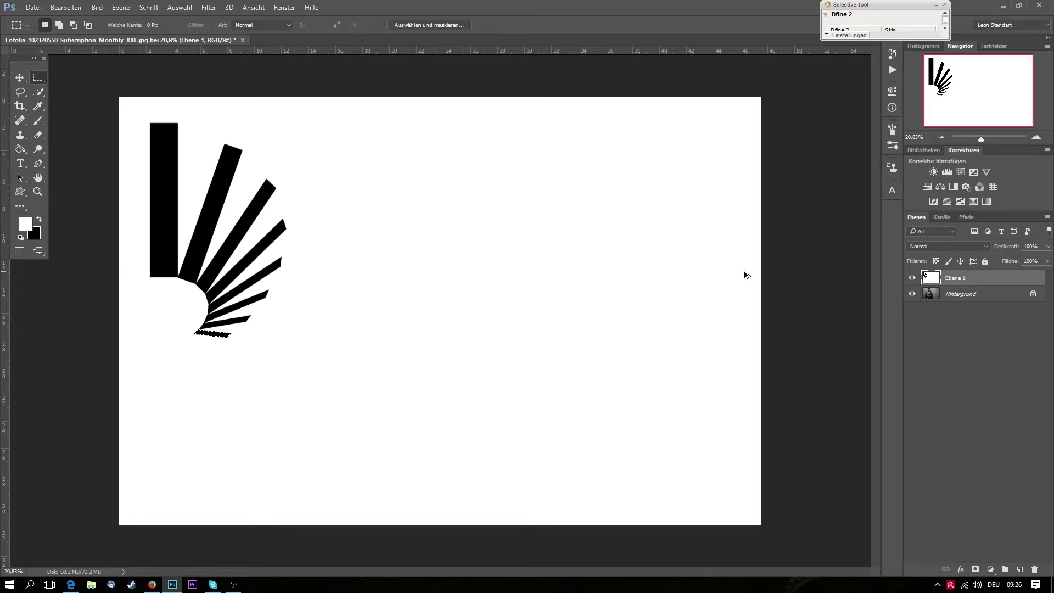
{"action": "key", "text": "ctrl+shift+alt+t"}
{"action": "key", "text": "ctrl+shift+alt+t"}
{"action": "key", "text": "ctrl+shift+alt+t"}
{"action": "key", "text": "ctrl+shift+alt+t"}
{"action": "key", "text": "ctrl+shift+alt+t"}
{"action": "key", "text": "ctrl+shift+alt+t"}
{"action": "key", "text": "ctrl+shift+alt+t"}
{"action": "key", "text": "v"}
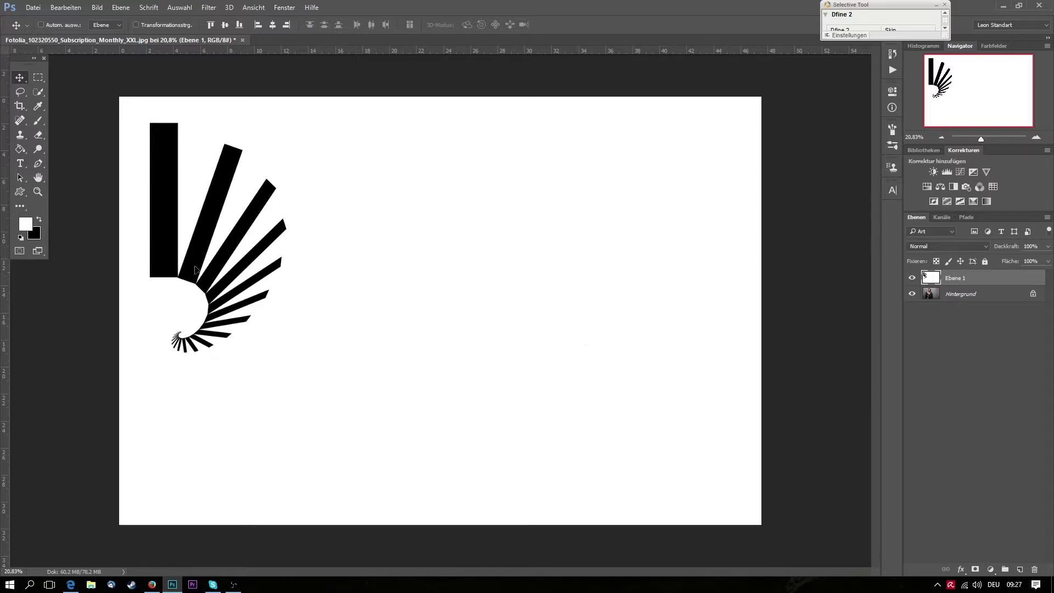
Delete Ebene 1 with its fan of black bars using Ebene löschen
{"action": "right_click", "coordinate": [981, 281]}
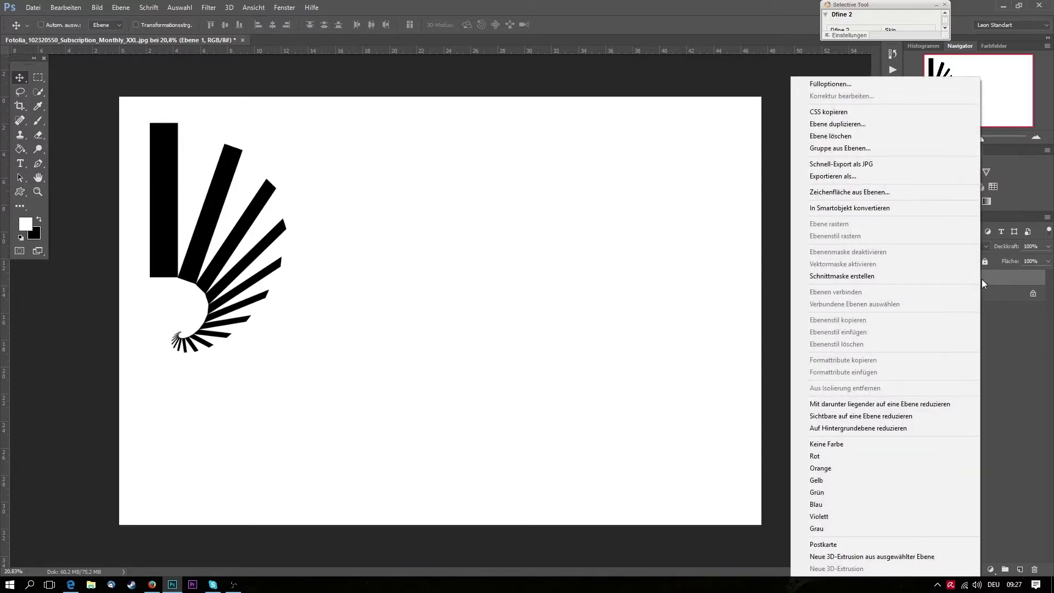
{"action": "left_click", "coordinate": [888, 137]}
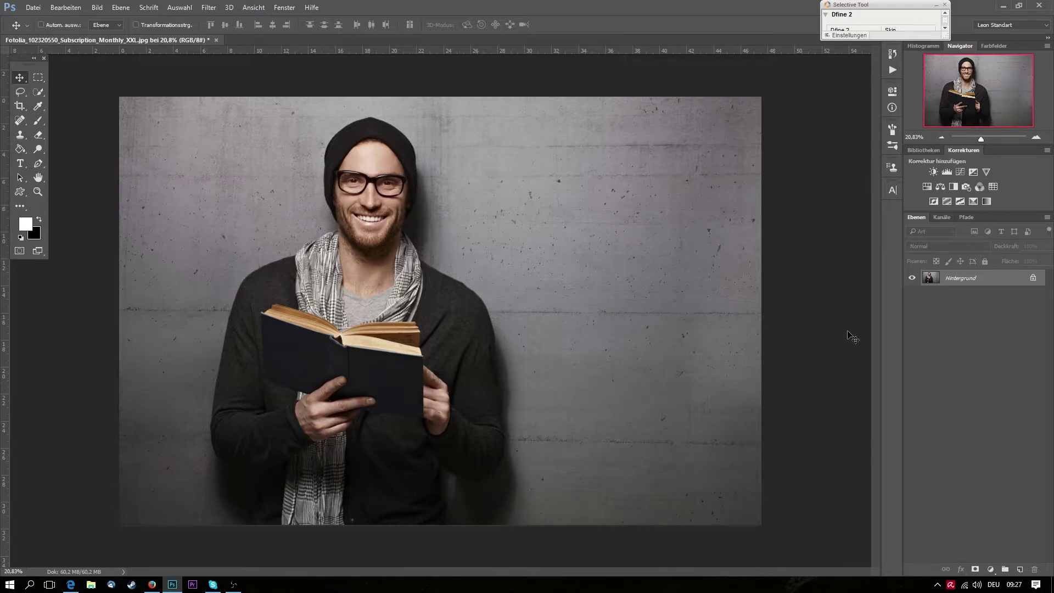
On a new layer, select a full-width strip across the photo's top and fill it black
{"action": "left_click", "coordinate": [1020, 569]}
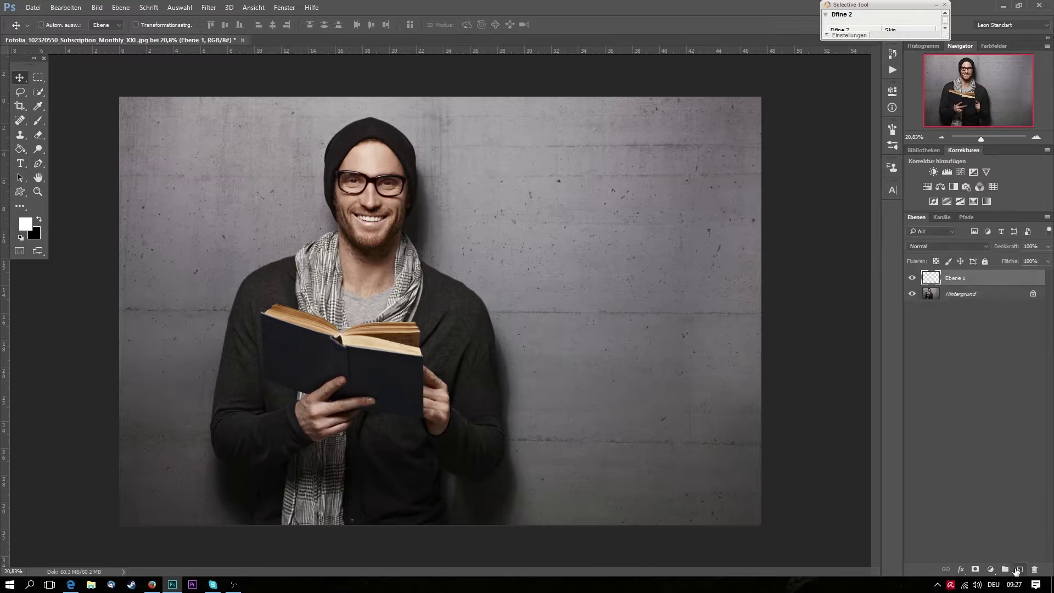
{"action": "left_click", "coordinate": [38, 78]}
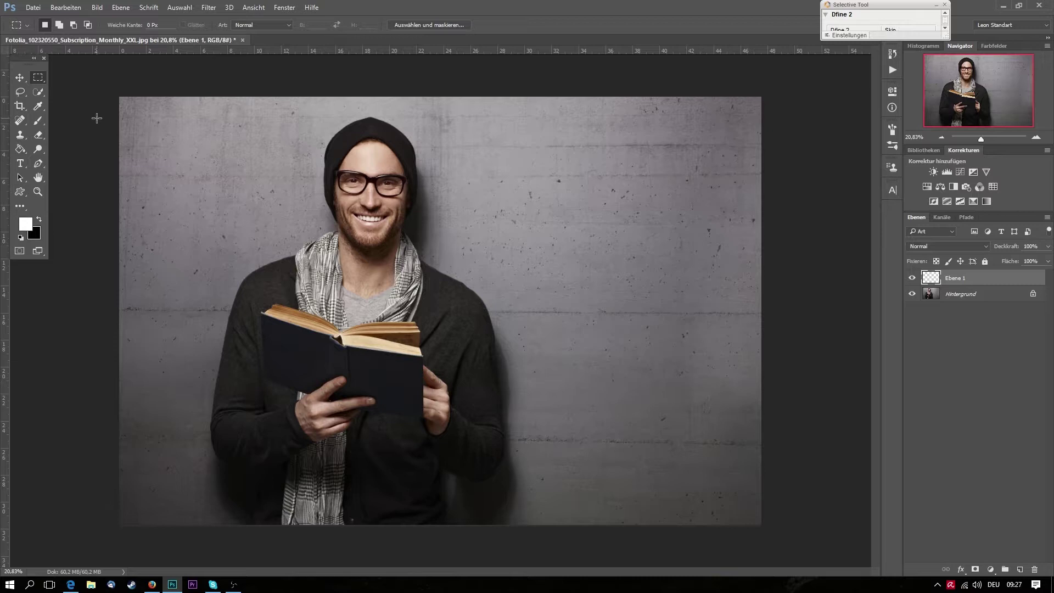
{"action": "left_click_drag", "start_coordinate": [97, 118], "coordinate": [767, 146]}
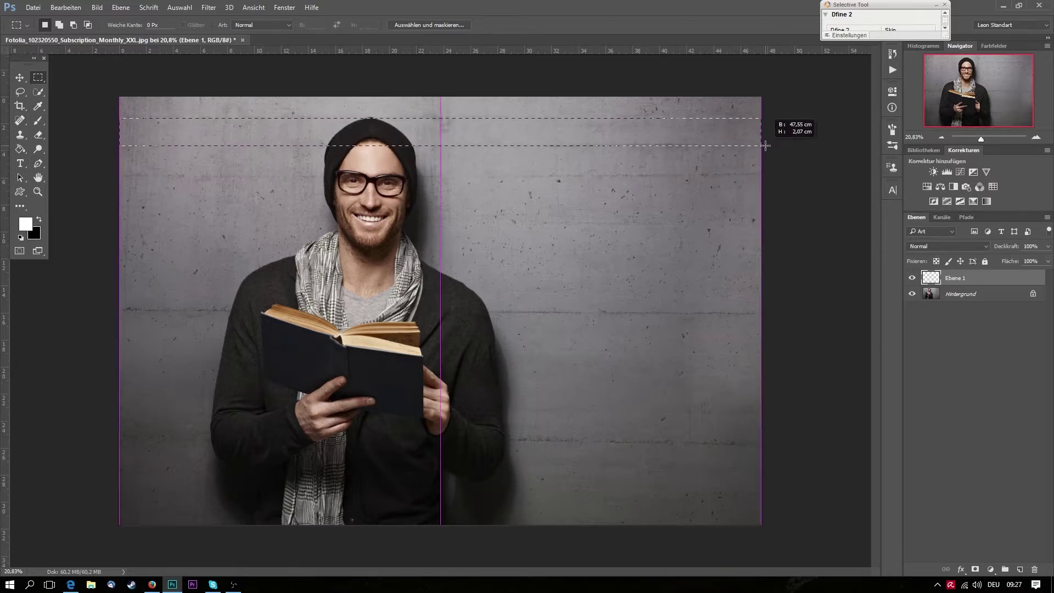
{"action": "left_click_drag", "start_coordinate": [766, 146], "coordinate": [766, 146]}
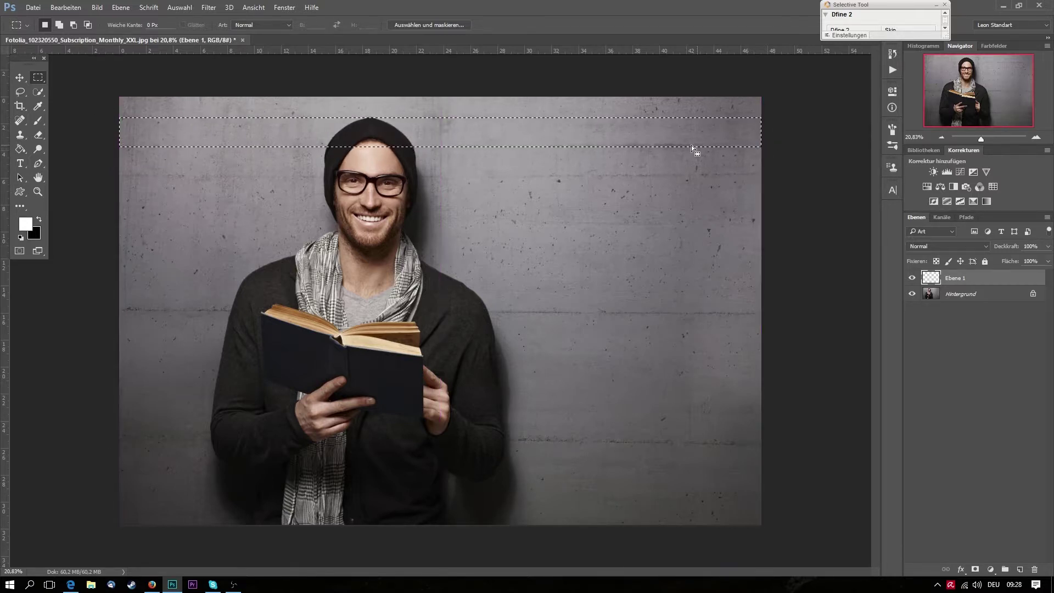
{"action": "key", "text": "shift+F5"}
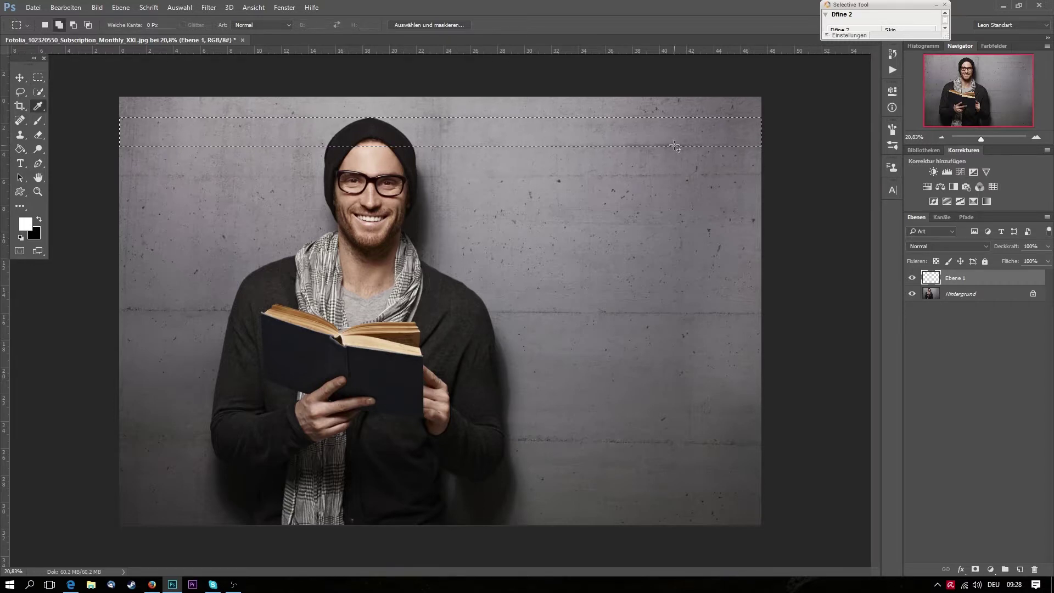
{"action": "left_click", "coordinate": [782, 155]}
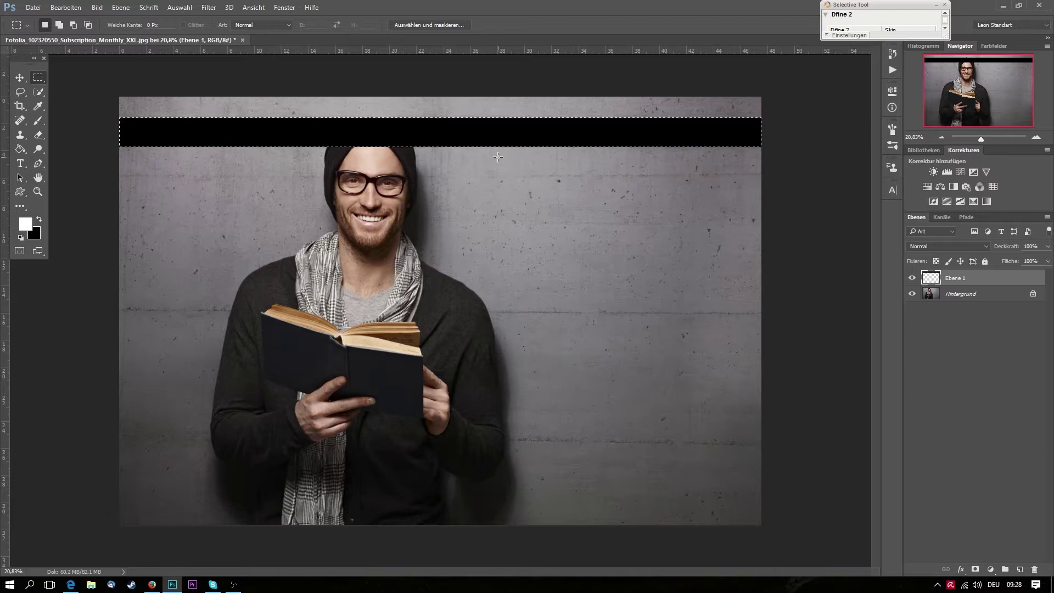
Transform-copy the black stripe and nudge it down with arrow keys to set the spacing
{"action": "key", "text": "ctrl+t"}
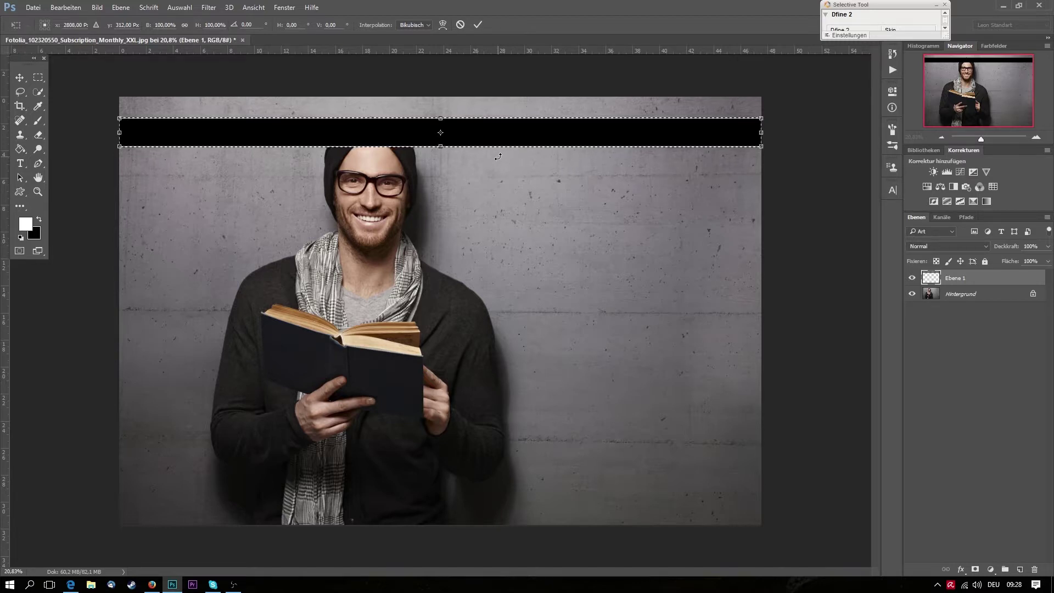
{"action": "key", "text": "Down"}
{"action": "key", "text": "Down"}
{"action": "key", "text": "Down"}
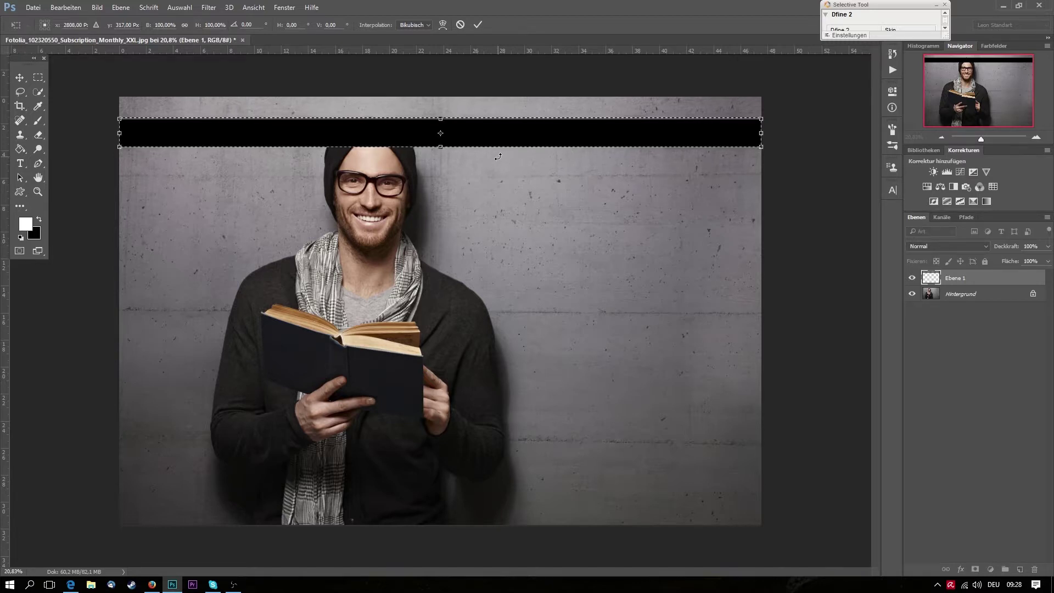
{"action": "key", "text": "Down"}
{"action": "key", "text": "Down"}
{"action": "key", "text": "Down"}
{"action": "key", "text": "Down"}
{"action": "key", "text": "Down"}
{"action": "key", "text": "Down"}
{"action": "key", "text": "Down"}
{"action": "key", "text": "Down"}
{"action": "key", "text": "Down"}
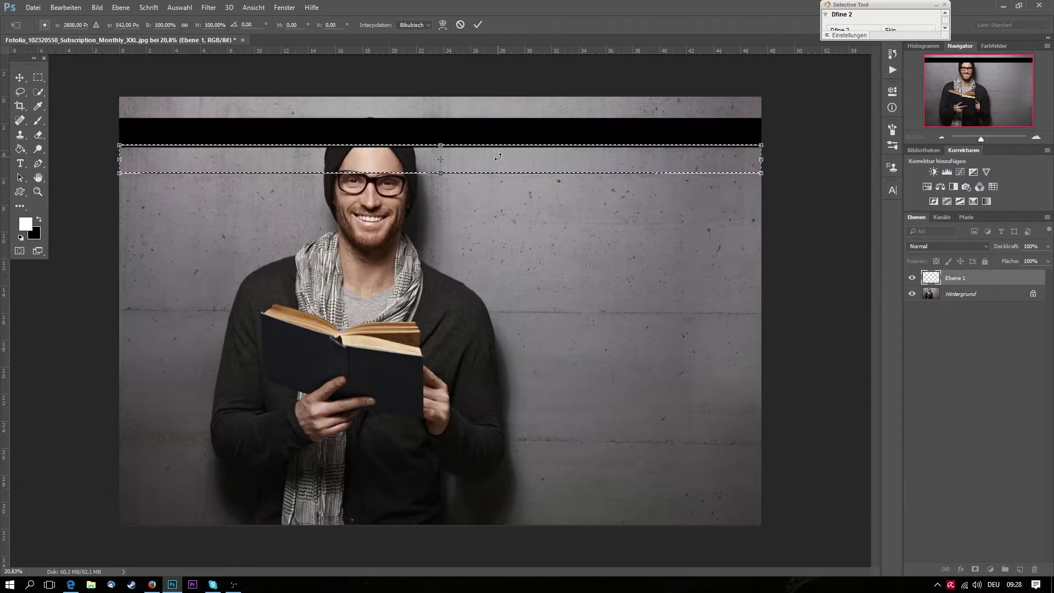
{"action": "key", "text": "Down"}
{"action": "key", "text": "Down"}
{"action": "key", "text": "Down"}
{"action": "key", "text": "Down"}
{"action": "key", "text": "Down"}
{"action": "key", "text": "Down"}
{"action": "key", "text": "Down"}
{"action": "key", "text": "Down"}
{"action": "key", "text": "Down"}
{"action": "key", "text": "Down"}
{"action": "key", "text": "Down"}
{"action": "key", "text": "Down"}
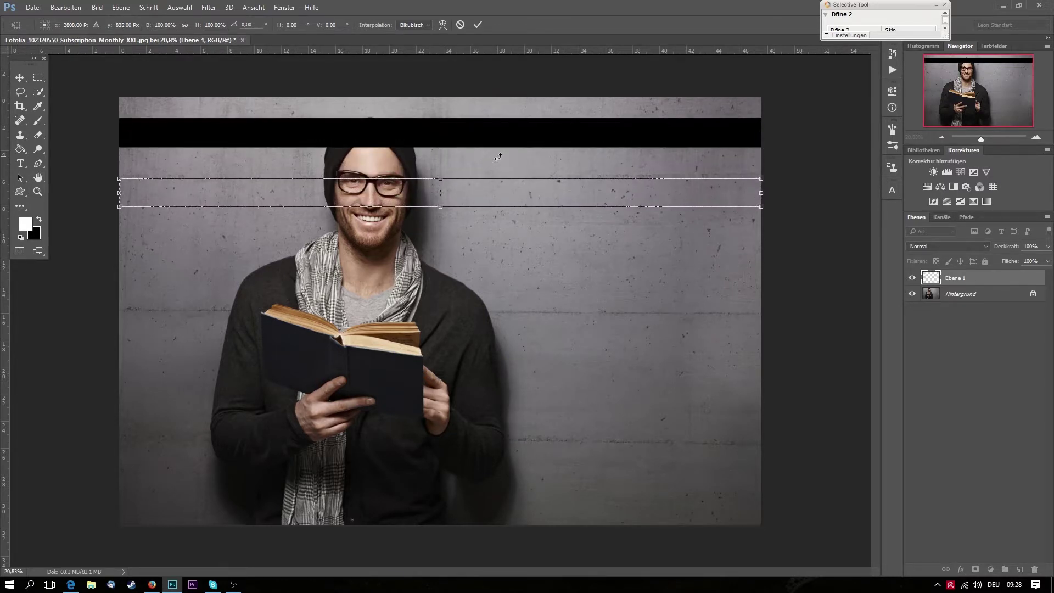
{"action": "key", "text": "Down"}
{"action": "key", "text": "Down"}
{"action": "key", "text": "Down"}
{"action": "key", "text": "Up"}
{"action": "key", "text": "Up"}
{"action": "key", "text": "Up"}
{"action": "key", "text": "Up"}
{"action": "key", "text": "Up"}
{"action": "key", "text": "Up"}
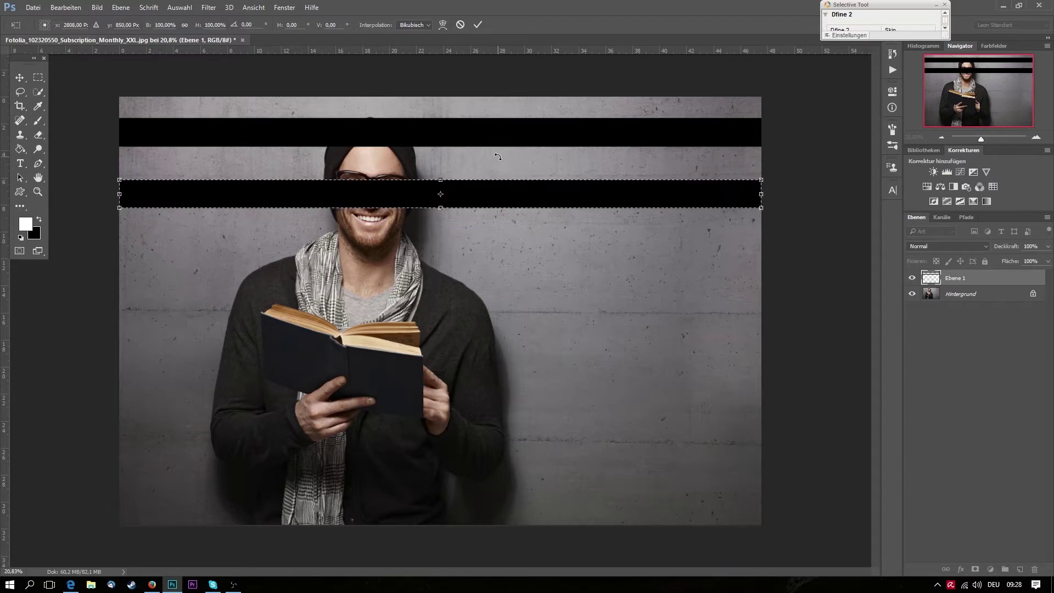
{"action": "key", "text": "Up"}
{"action": "key", "text": "Up"}
{"action": "key", "text": "Up"}
{"action": "key", "text": "Up"}
{"action": "key", "text": "Up"}
{"action": "key", "text": "Up"}
{"action": "key", "text": "Up"}
{"action": "key", "text": "Up"}
{"action": "key", "text": "Up"}
{"action": "key", "text": "Up"}
{"action": "key", "text": "Up"}
{"action": "key", "text": "Up"}
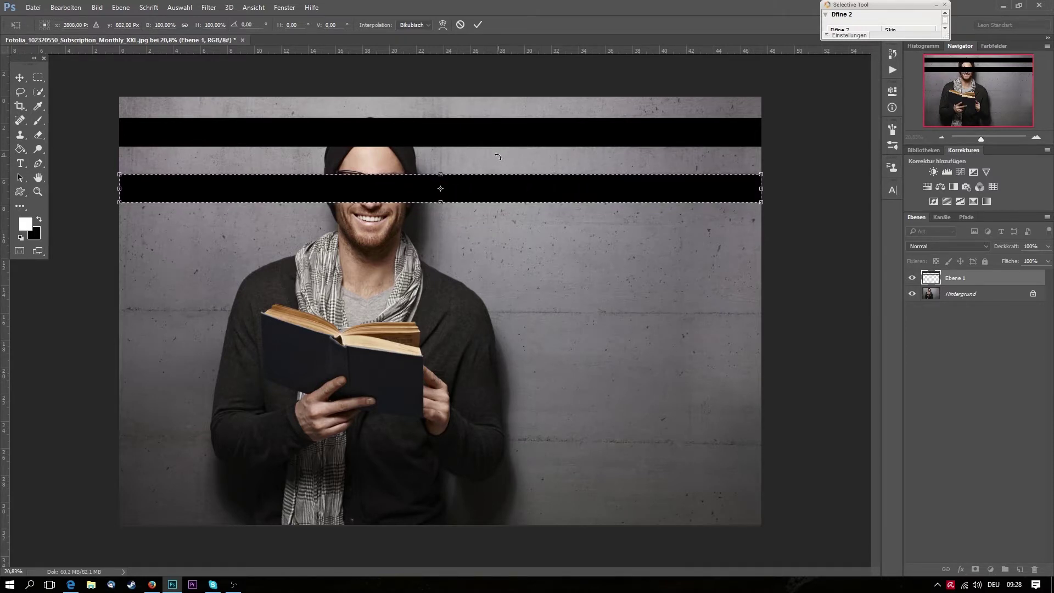
{"action": "key", "text": "Up"}
{"action": "key", "text": "Up"}
{"action": "key", "text": "Up"}
{"action": "key", "text": "Up"}
{"action": "key", "text": "Up"}
{"action": "key", "text": "Up"}
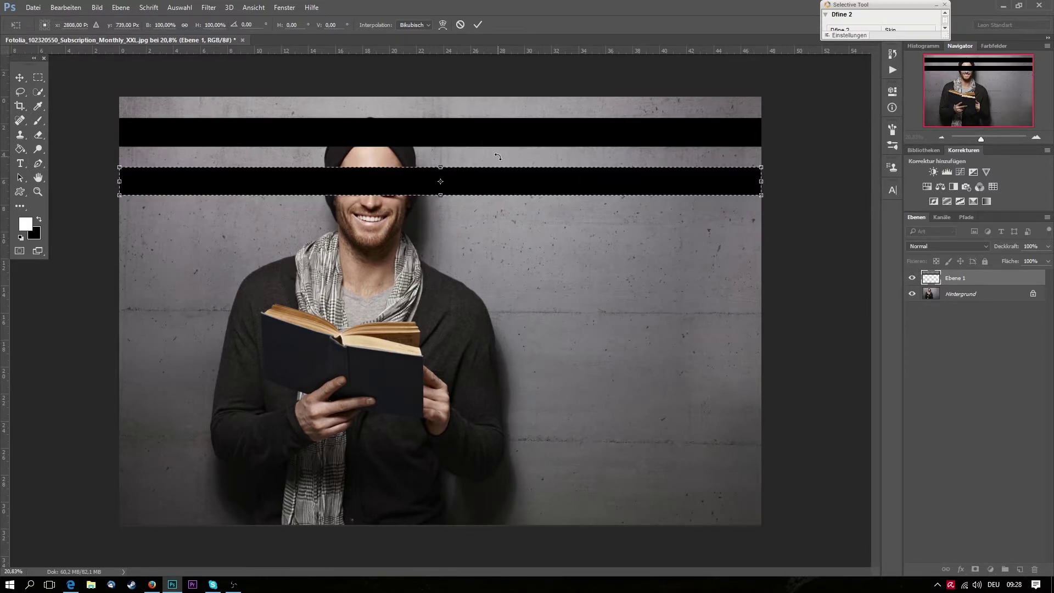
{"action": "key", "text": "Return"}
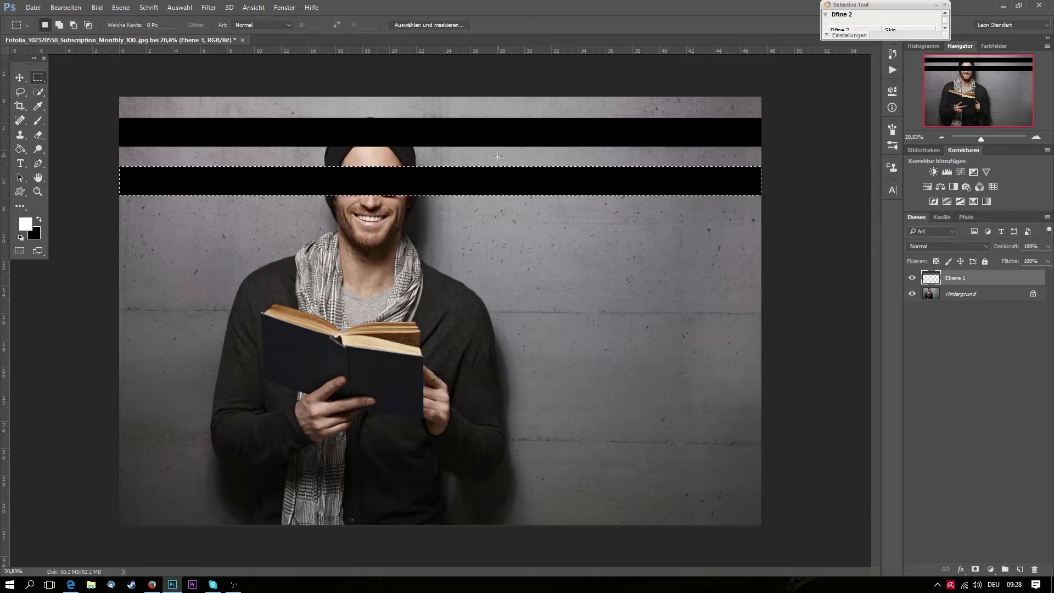
Repeat the copy to add evenly spaced stripes down the photo, then deselect
{"action": "key", "text": "shift"}
{"action": "key", "text": "ctrl+shift+alt+t"}
{"action": "key", "text": "ctrl+shift+alt+t"}
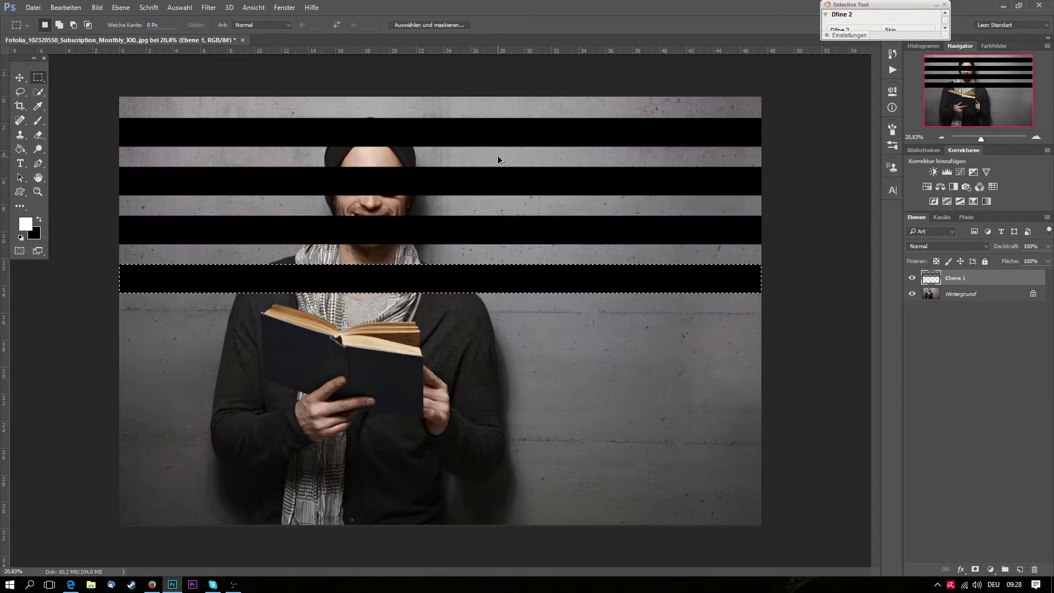
{"action": "key", "text": "ctrl+shift+alt+t"}
{"action": "key", "text": "ctrl+shift+alt+t"}
{"action": "key", "text": "ctrl+shift+alt+t"}
{"action": "key", "text": "ctrl+shift+alt+t"}
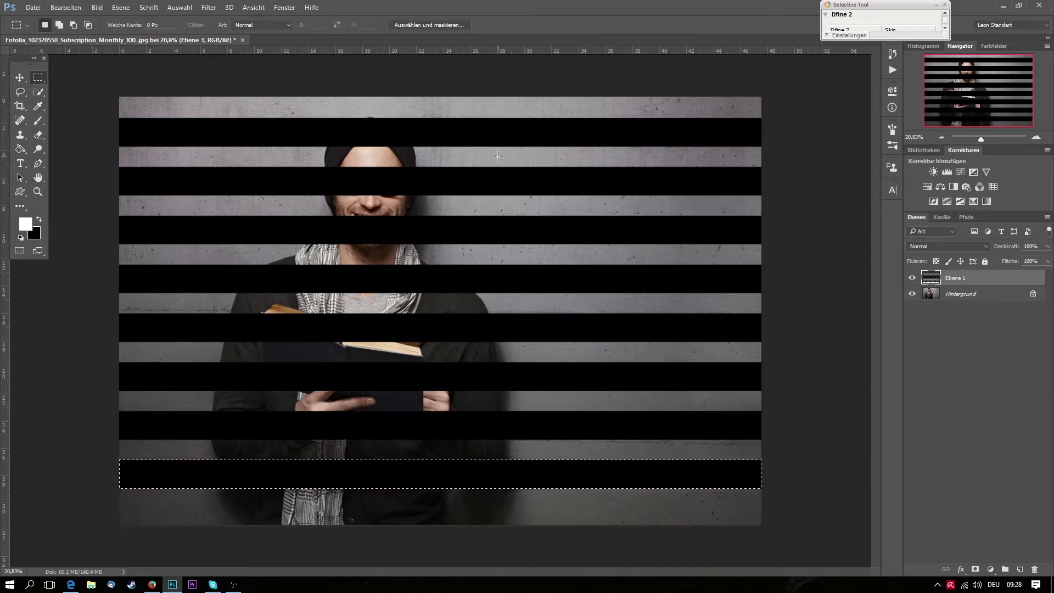
{"action": "key", "text": "ctrl+d"}
Set Ebene 1 to Weiches Licht blending, then hide it to show the plain photo
{"action": "left_click", "coordinate": [930, 245]}
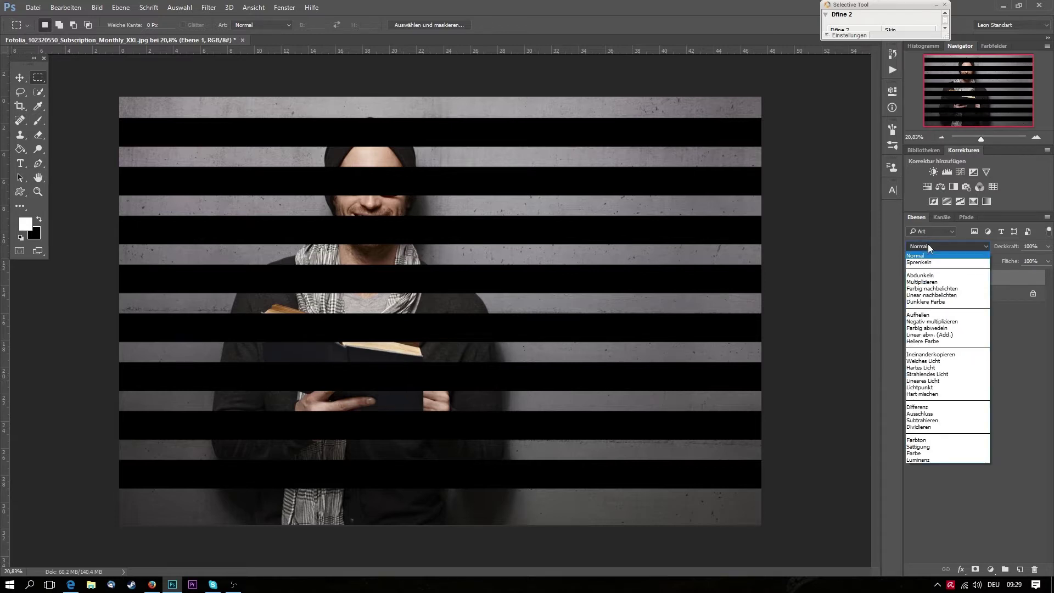
{"action": "left_click", "coordinate": [952, 366]}
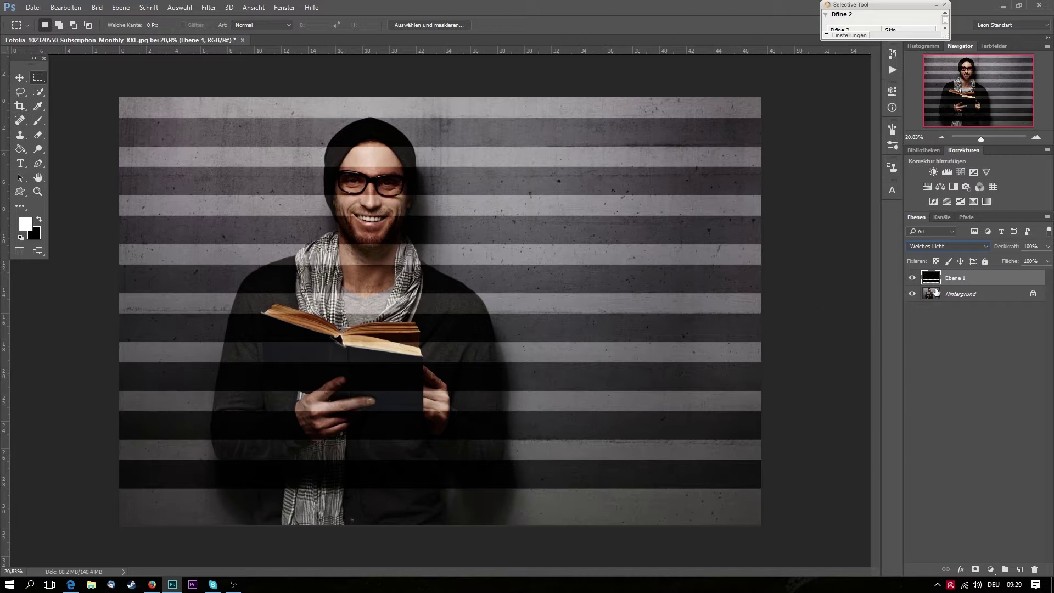
{"action": "left_click", "coordinate": [912, 278]}
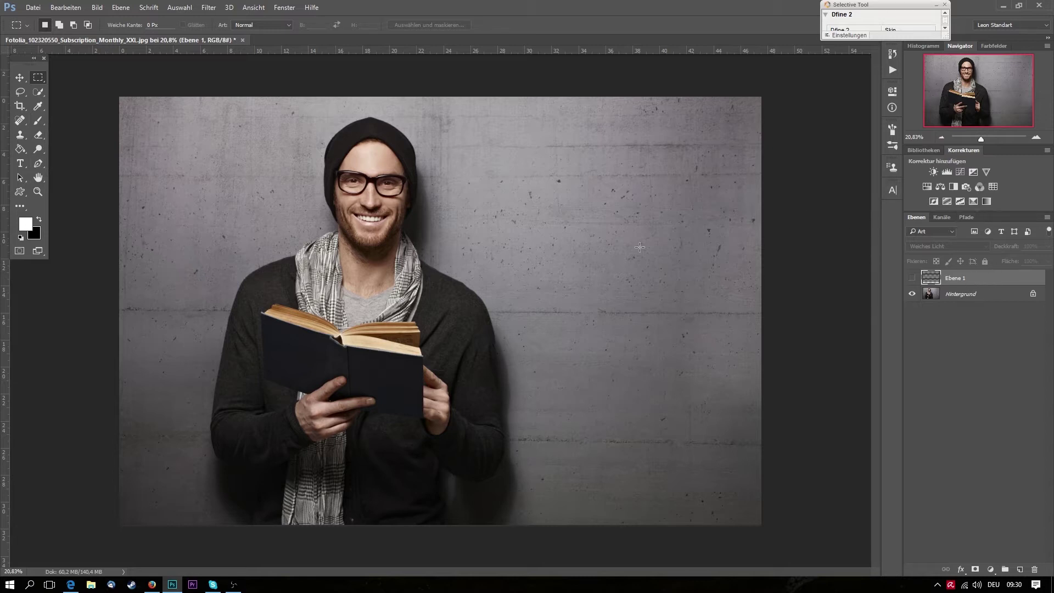
Load Path 1 as a selection and mask Ebene 1 with it, inverted so stripes avoid the man
{"action": "left_click", "coordinate": [970, 217]}
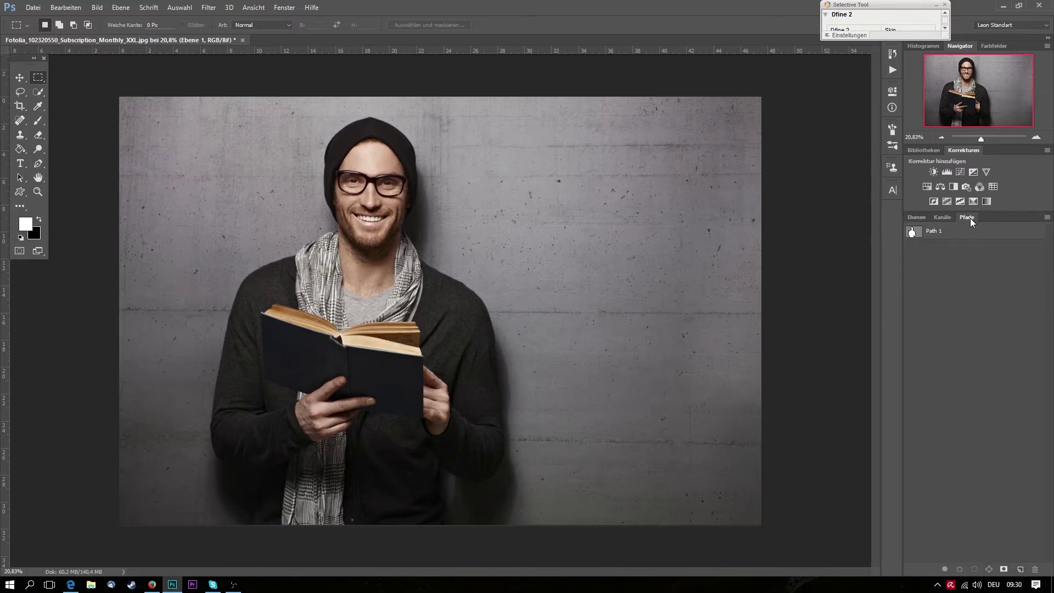
{"action": "left_click", "coordinate": [913, 232]}
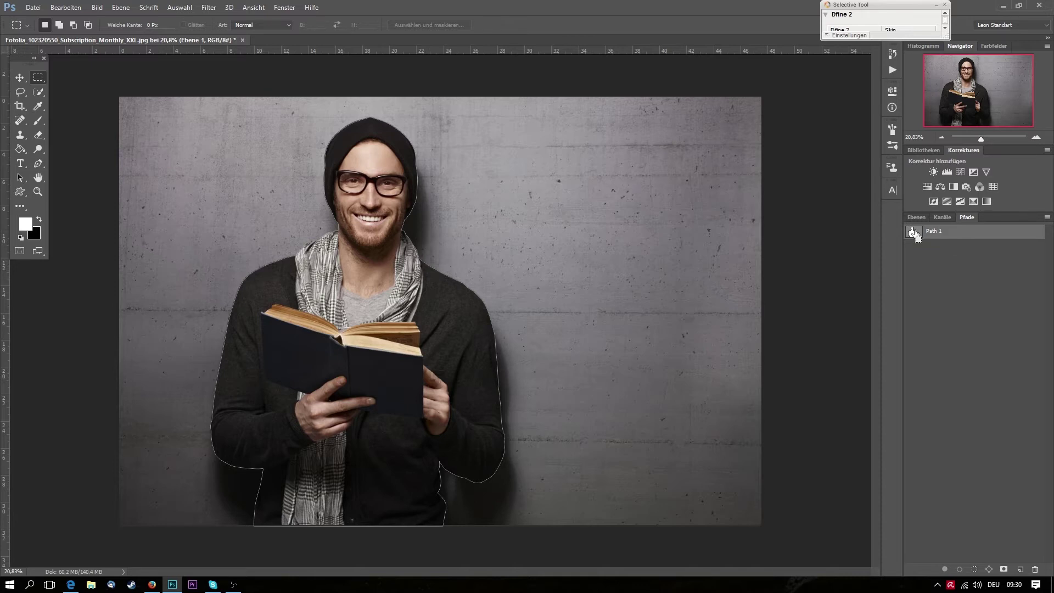
{"action": "left_click", "coordinate": [913, 232], "text": "ctrl"}
{"action": "left_click", "coordinate": [923, 216]}
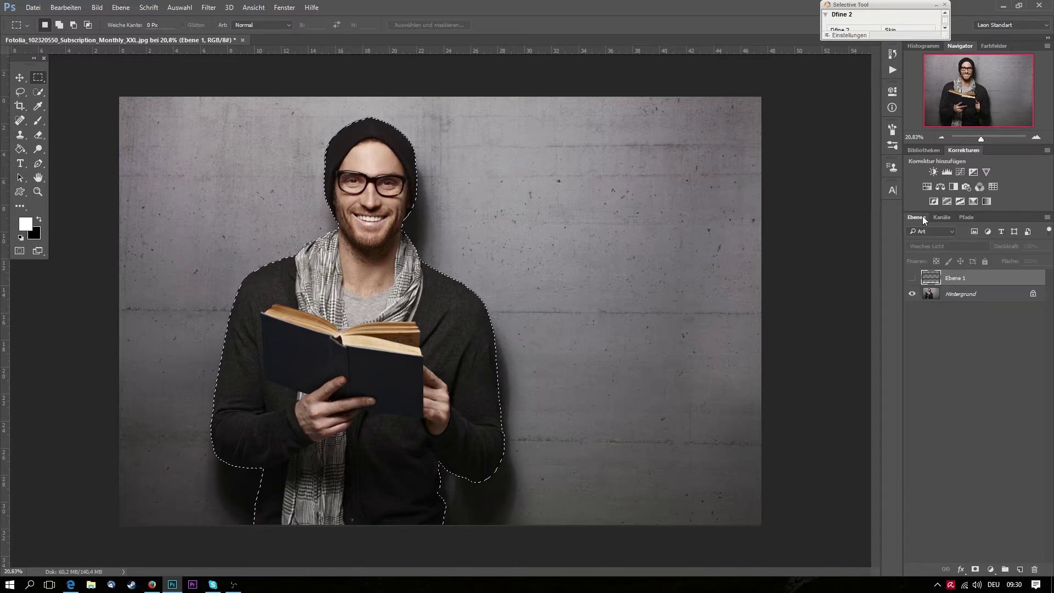
{"action": "left_click", "coordinate": [912, 278]}
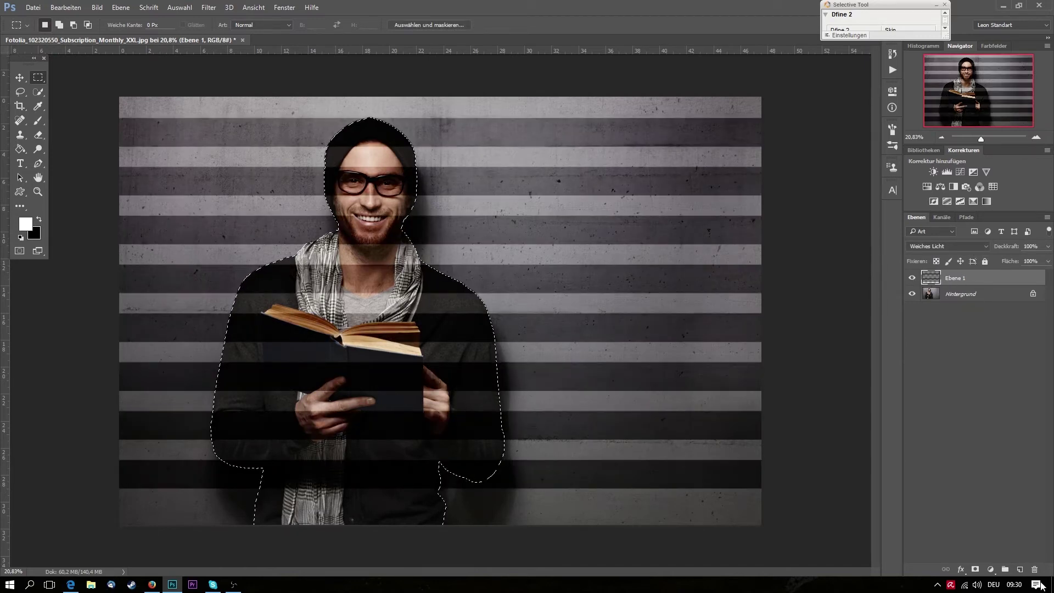
{"action": "left_click", "coordinate": [977, 570]}
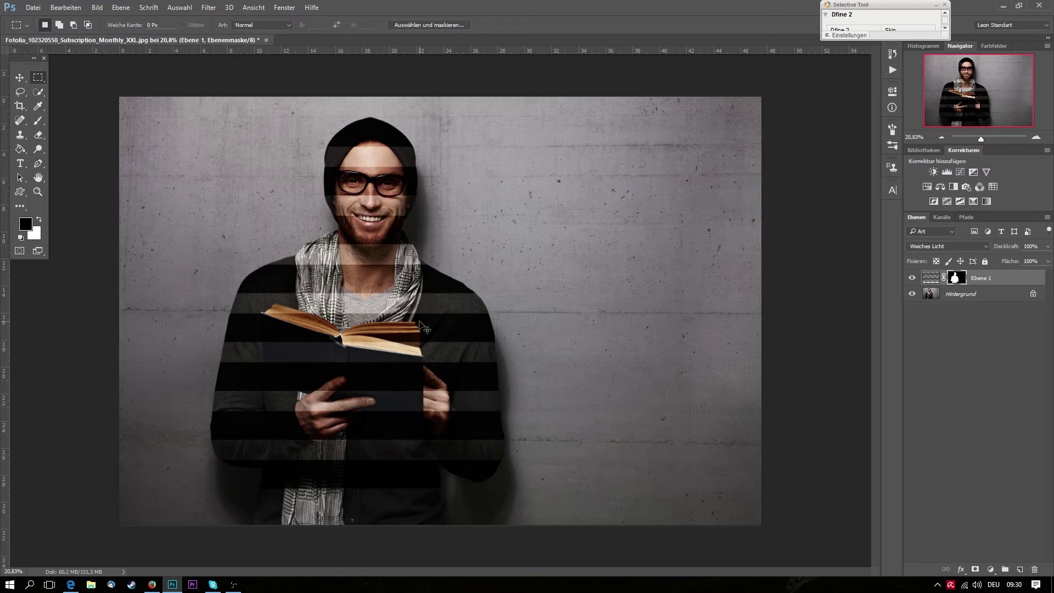
{"action": "key", "text": "ctrl+i"}
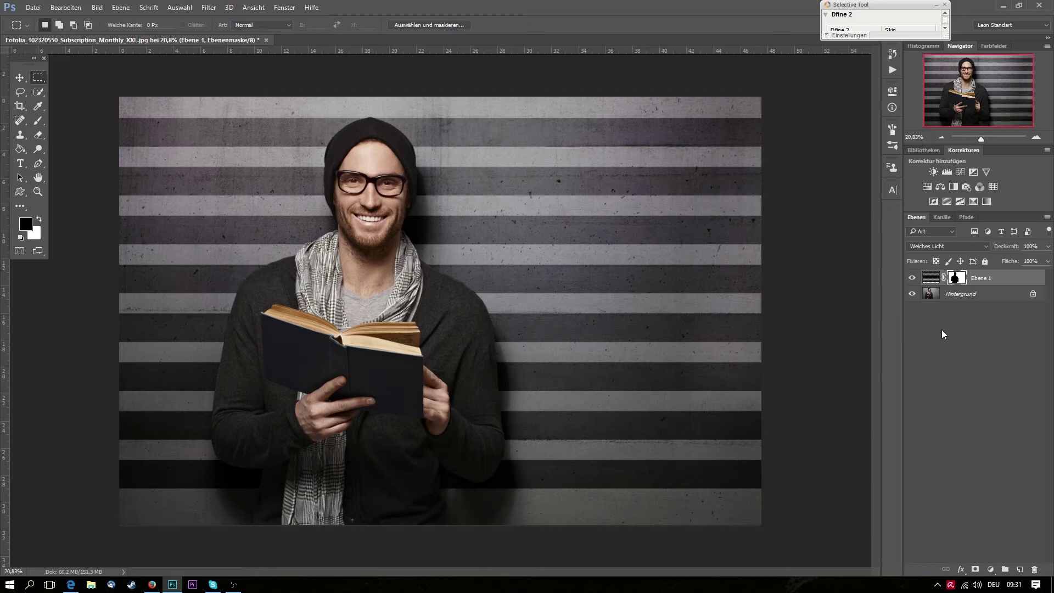
Duplicate the masked stripe layer, set the copy to 49% opacity, and select both stripe layers
{"action": "key", "text": "ctrl+j"}
{"action": "key", "text": "x"}
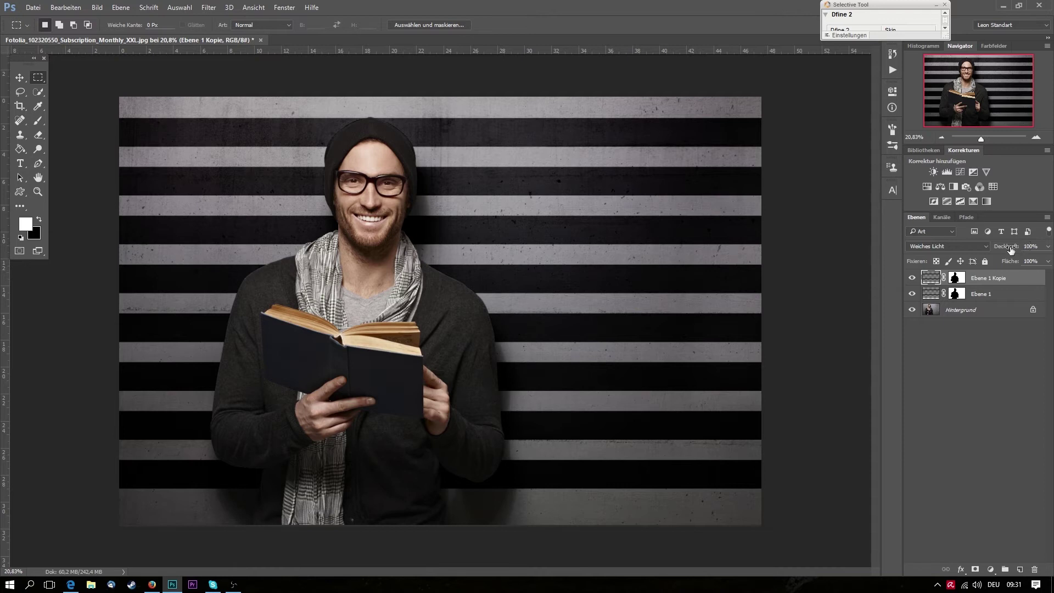
{"action": "mouse_move", "coordinate": [1010, 248]}
{"action": "left_mouse_down"}
{"action": "mouse_move", "coordinate": [962, 250]}
{"action": "mouse_move", "coordinate": [975, 251]}
{"action": "left_mouse_up"}
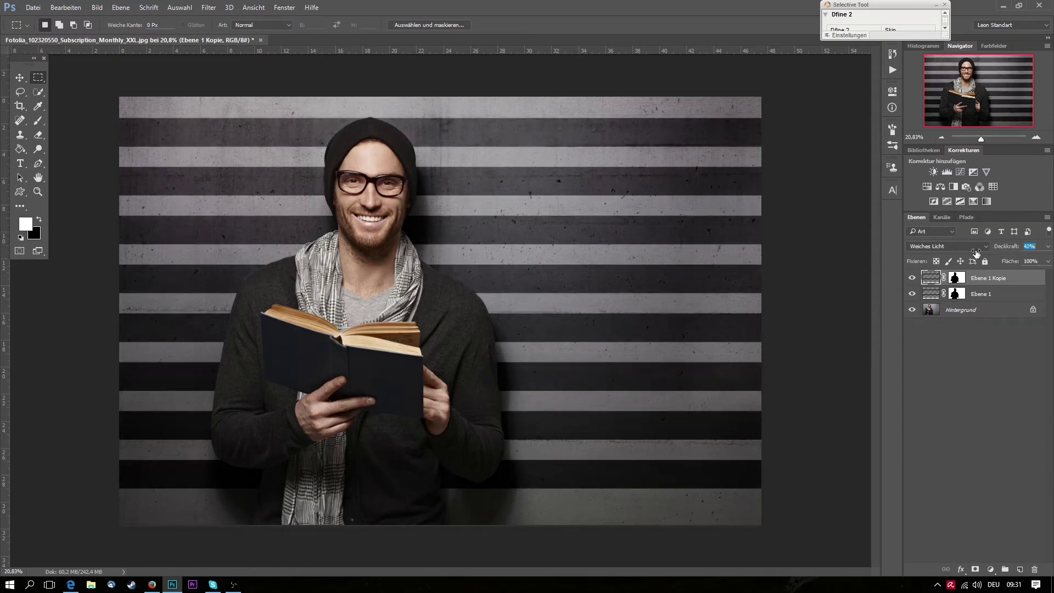
{"action": "left_click_drag", "start_coordinate": [975, 252], "coordinate": [980, 252]}
{"action": "key", "text": "ctrl+alt+a"}
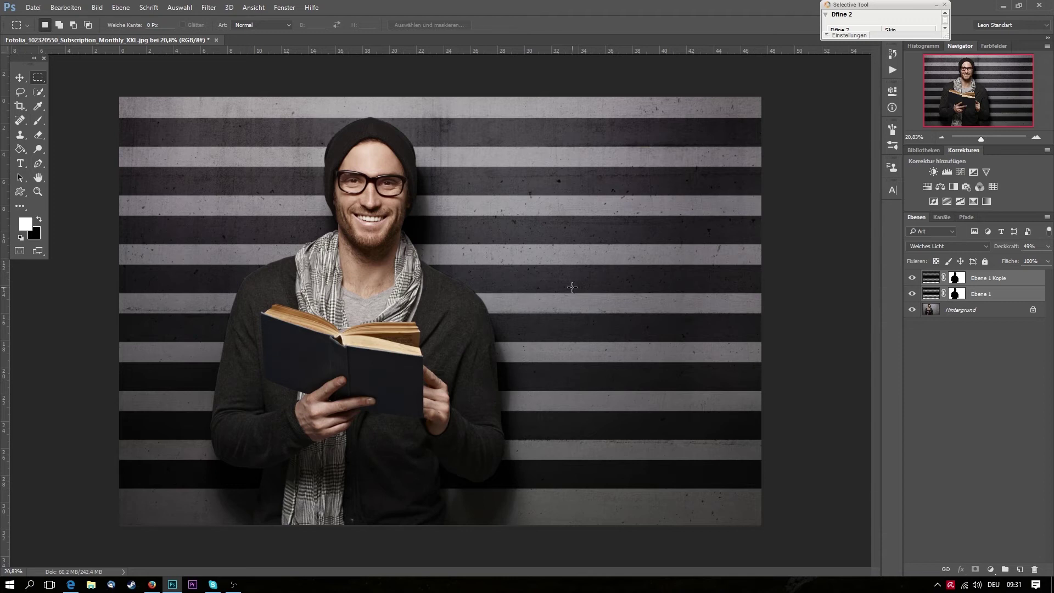
Unlink both stripe layers from their masks and select both layers together
{"action": "key", "text": "ctrl+t"}
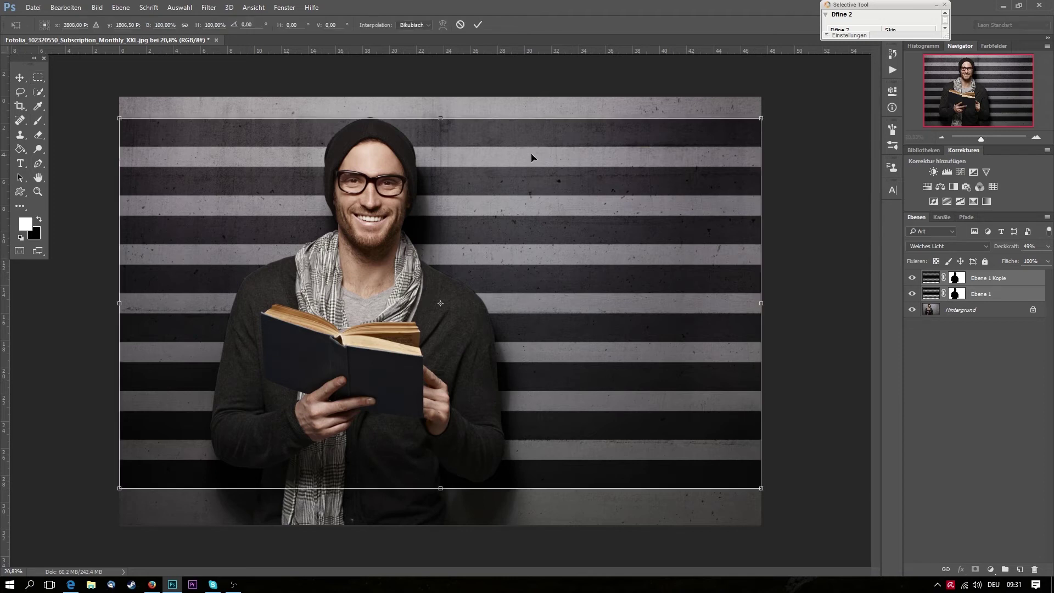
{"action": "left_click_drag", "start_coordinate": [441, 118], "coordinate": [440, 187]}
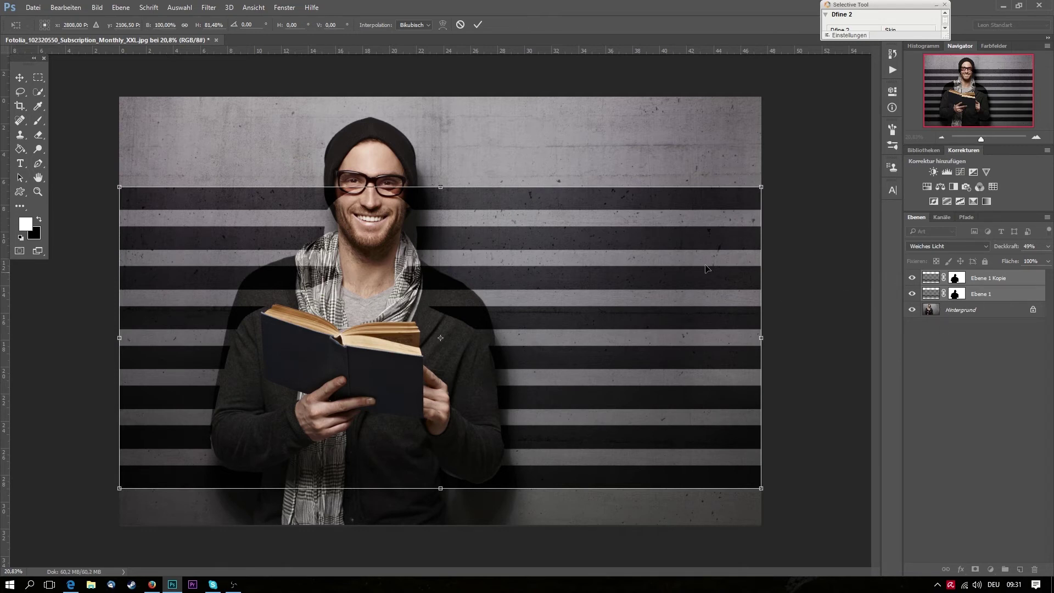
{"action": "left_click", "coordinate": [460, 25]}
{"action": "left_click", "coordinate": [944, 294]}
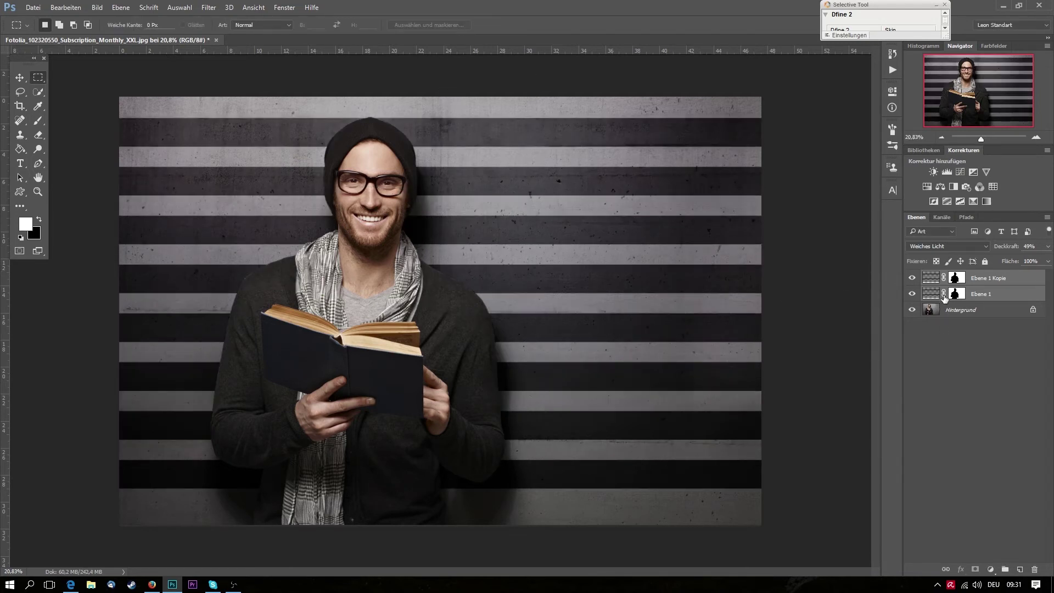
{"action": "left_click", "coordinate": [943, 278]}
{"action": "left_click", "coordinate": [933, 283]}
{"action": "left_click", "coordinate": [936, 294], "text": "shift"}
Transform both stripe layers, stretching them to span the canvas from top to bottom
{"action": "key", "text": "ctrl+t"}
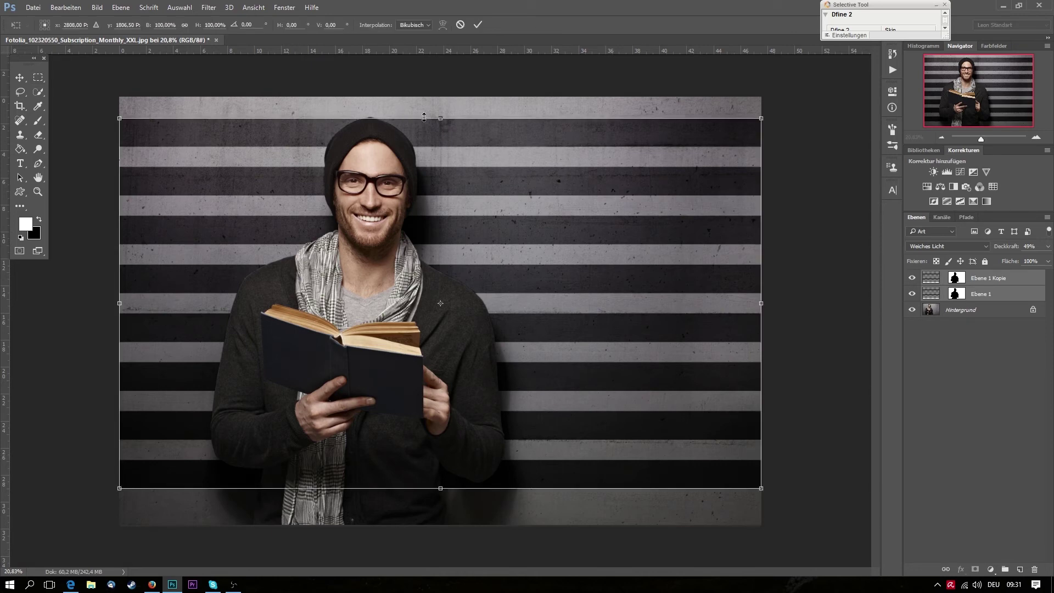
{"action": "left_click_drag", "start_coordinate": [442, 116], "coordinate": [430, 348]}
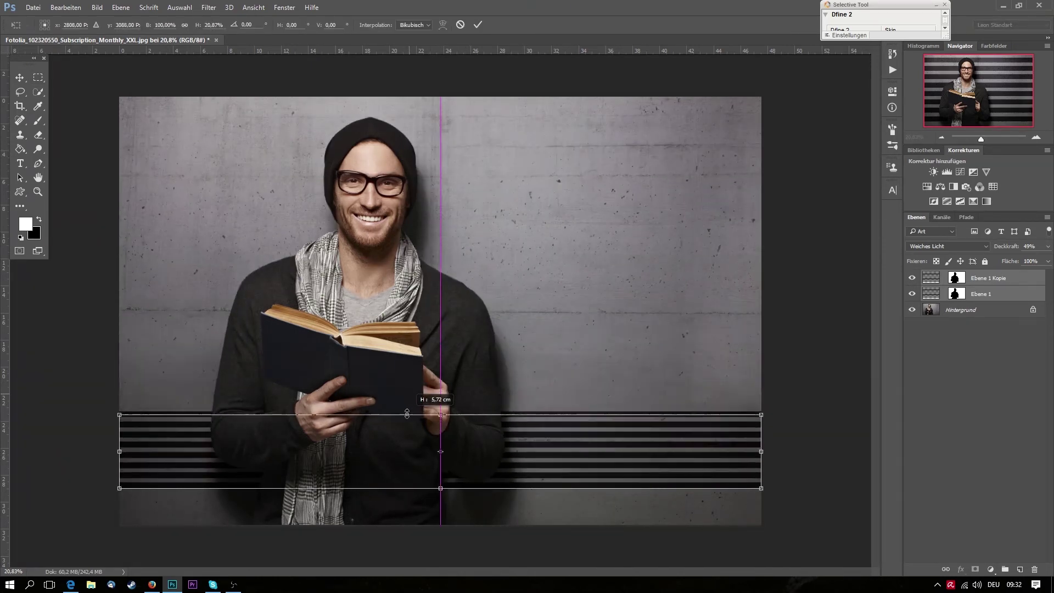
{"action": "mouse_move", "coordinate": [430, 349]}
{"action": "left_mouse_down"}
{"action": "mouse_move", "coordinate": [394, 199]}
{"action": "mouse_move", "coordinate": [451, 150]}
{"action": "mouse_move", "coordinate": [456, 76]}
{"action": "left_mouse_up"}
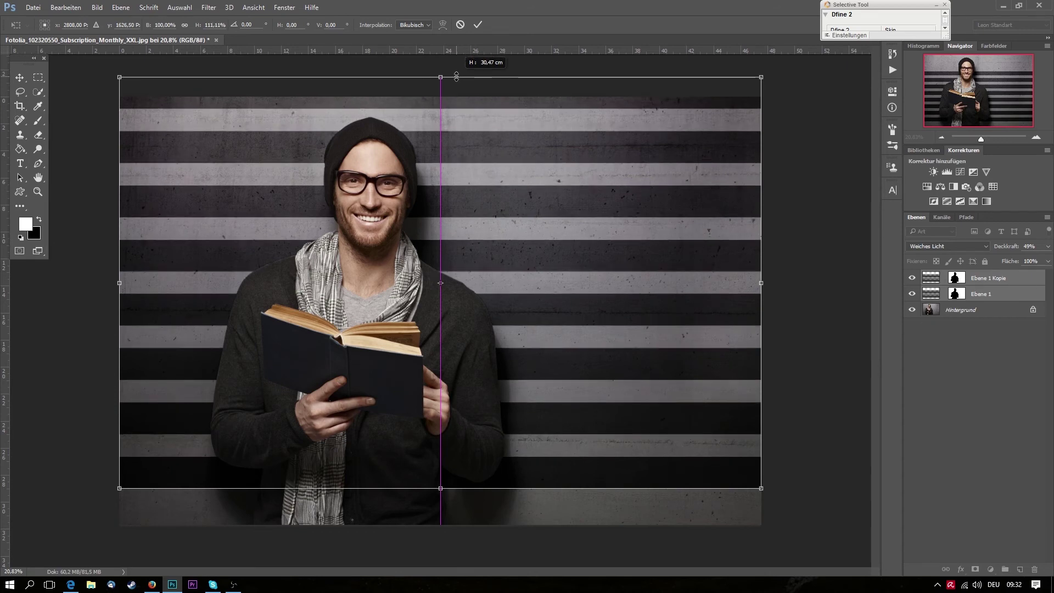
{"action": "mouse_move", "coordinate": [442, 488]}
{"action": "left_mouse_down"}
{"action": "mouse_move", "coordinate": [444, 553]}
{"action": "mouse_move", "coordinate": [442, 308]}
{"action": "mouse_move", "coordinate": [442, 508]}
{"action": "left_mouse_up"}
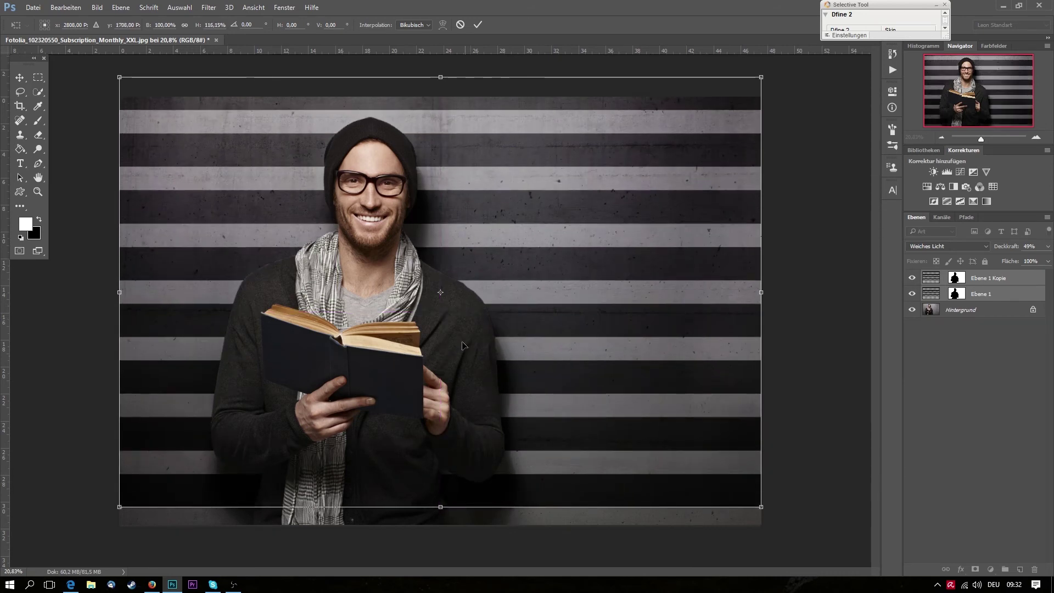
{"action": "key", "text": "m"}
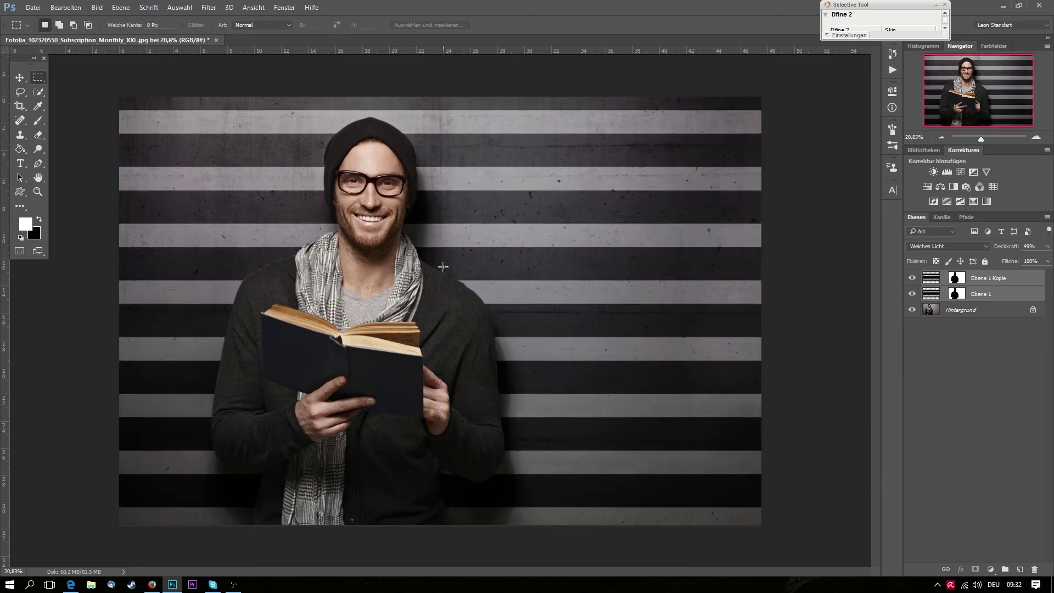